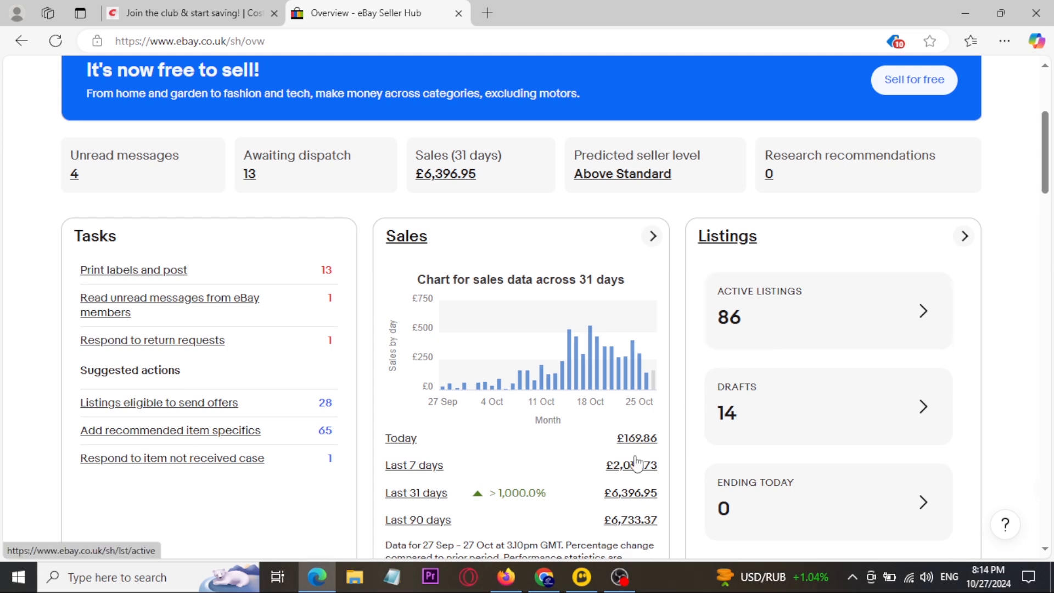
# Step: Review the 31-day sales chart and sales figures on the eBay Seller Hub overview
pyautogui.click(519, 579)
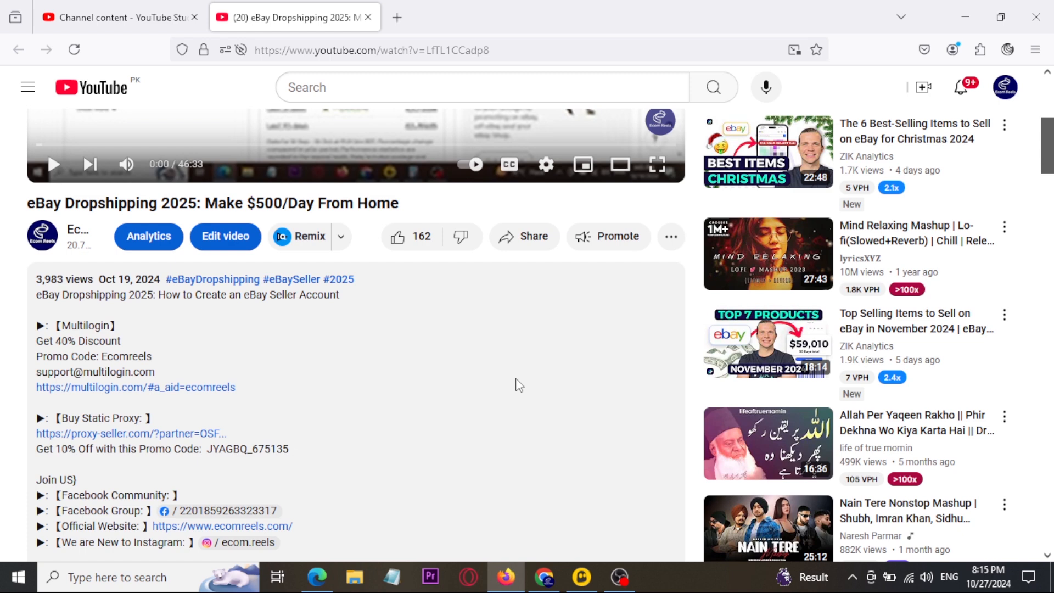
pyautogui.click(319, 577)
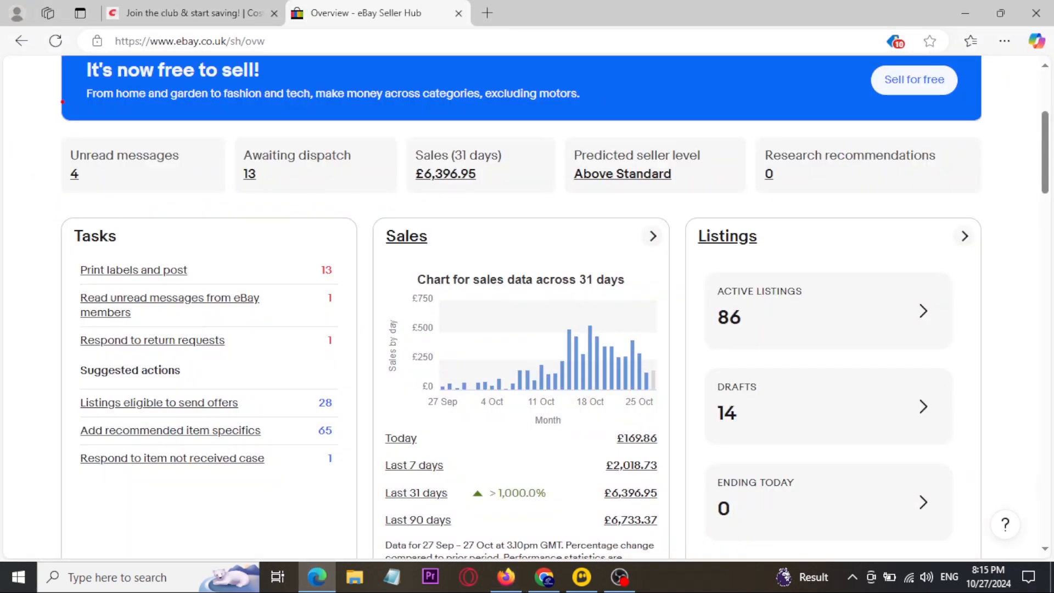
pyautogui.moveTo(54, 57)
pyautogui.mouseDown()
pyautogui.moveTo(135, 84)
pyautogui.moveTo(776, 138)
pyautogui.moveTo(915, 138)
pyautogui.moveTo(958, 102)
pyautogui.mouseUp()
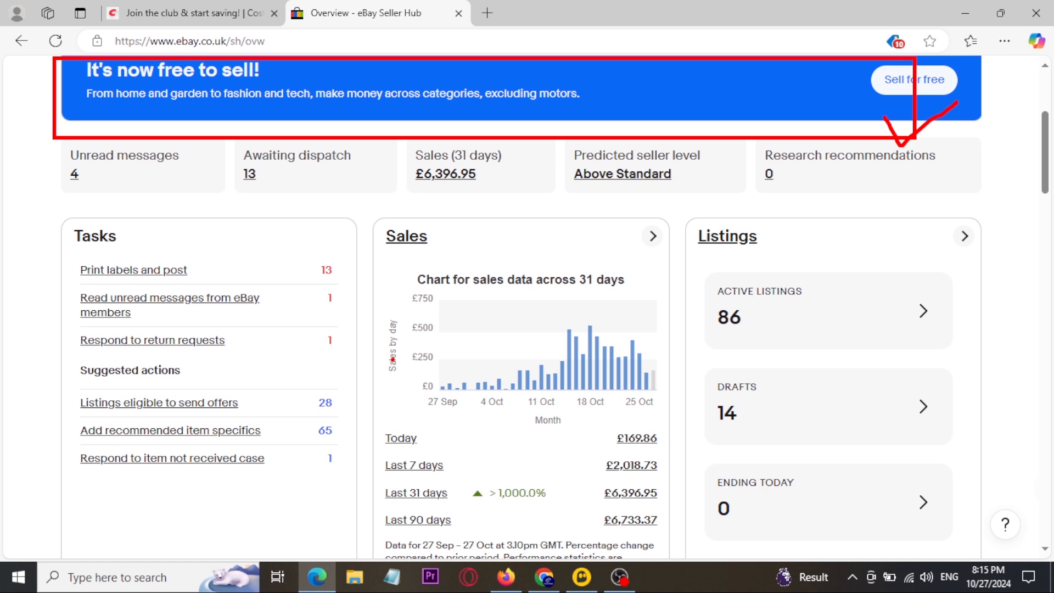
pyautogui.press('Escape')
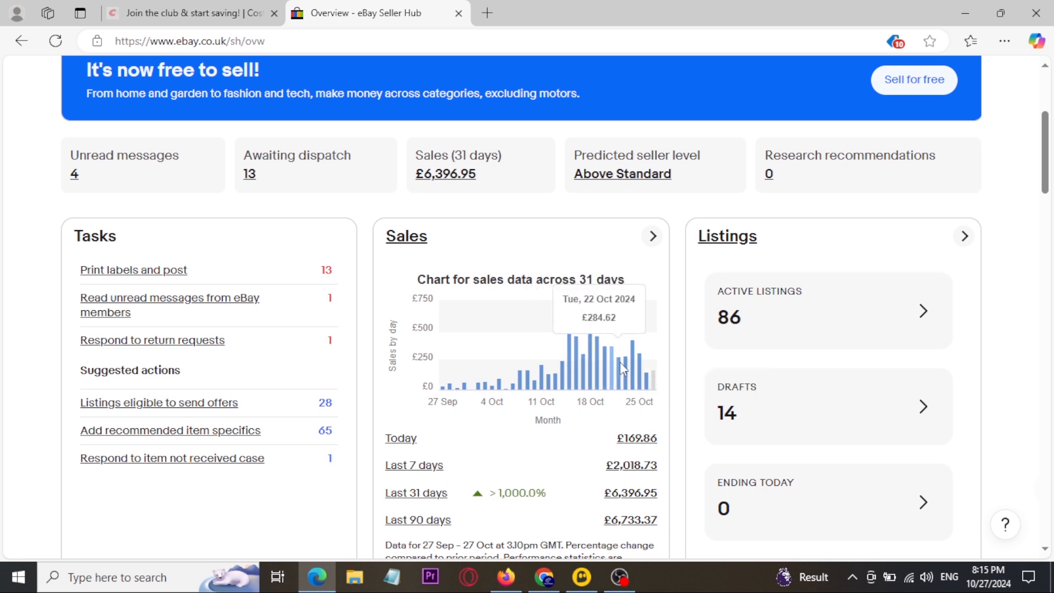
pyautogui.moveTo(640, 366)
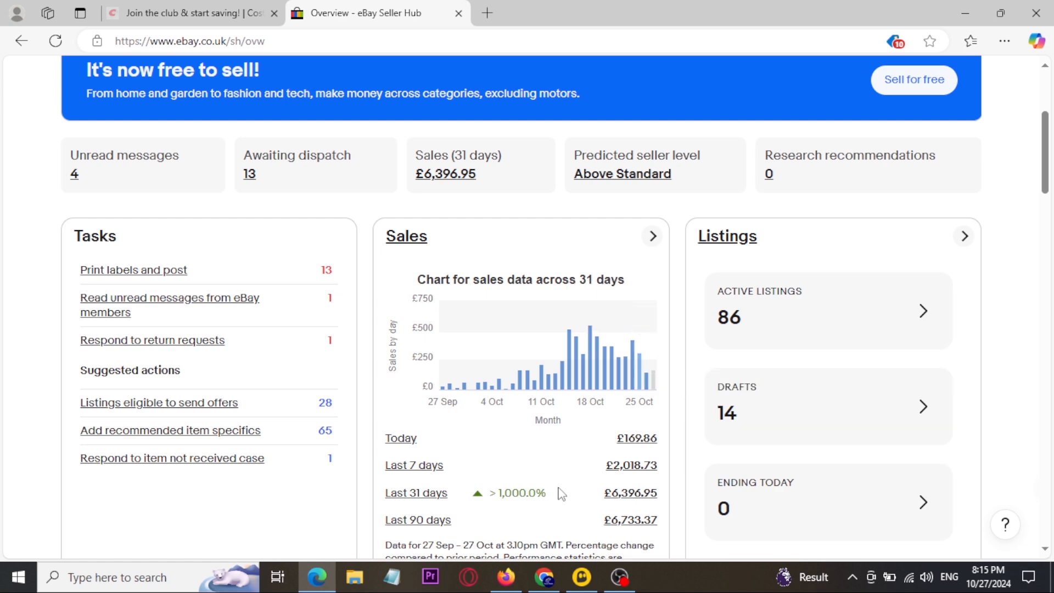
# Step: Switch to Multilogin in Chrome, open the profiles page, and examine the existing eBay browser profiles and the new-profile option
pyautogui.click(544, 576)
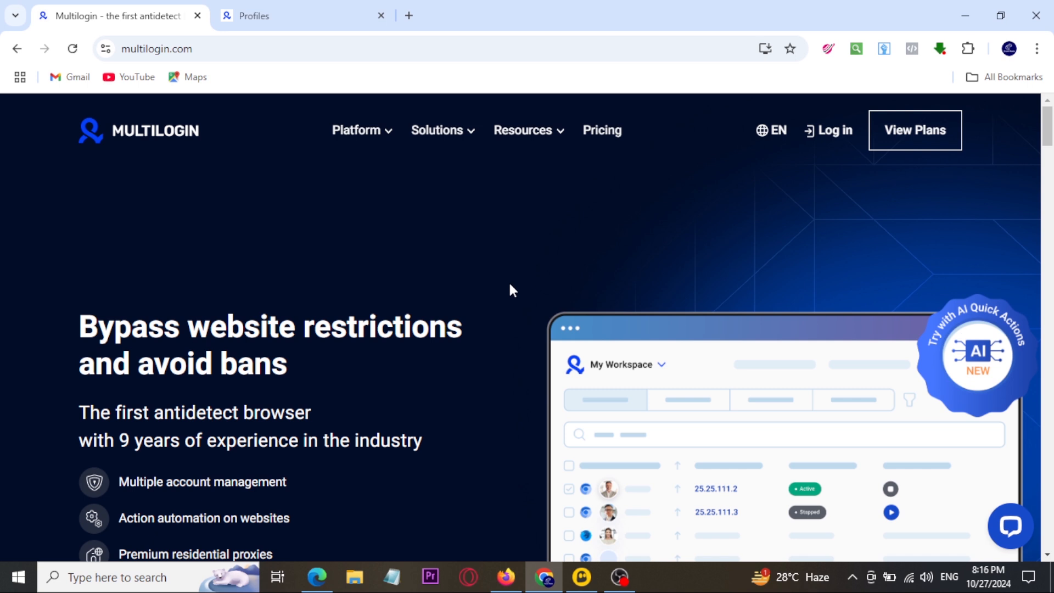
pyautogui.moveTo(66, 103)
pyautogui.mouseDown()
pyautogui.moveTo(222, 179)
pyautogui.moveTo(299, 123)
pyautogui.mouseUp()
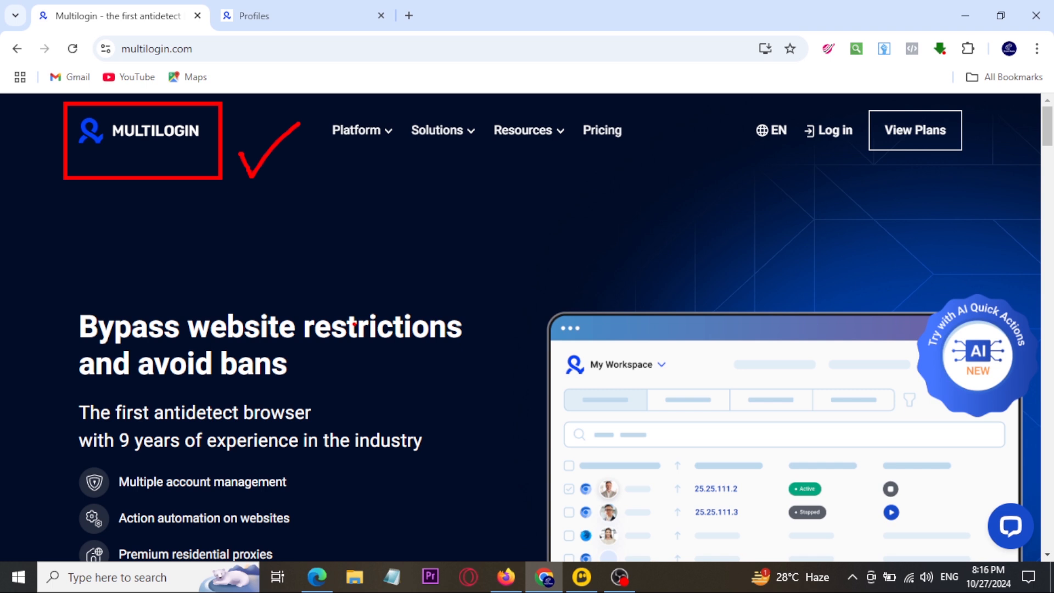
pyautogui.click(302, 11)
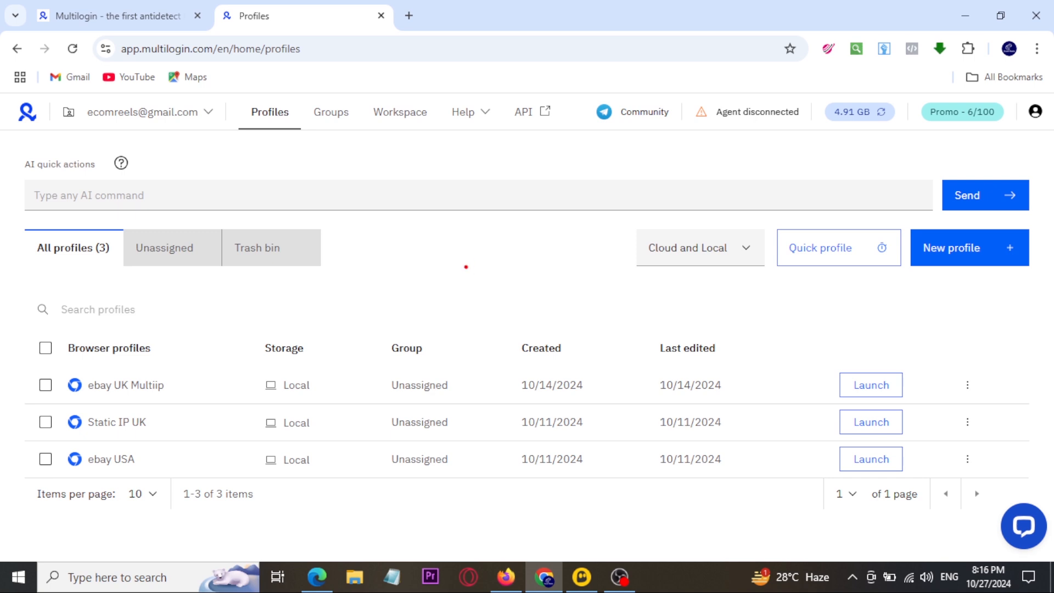
pyautogui.moveTo(19, 358); pyautogui.dragTo(233, 488)
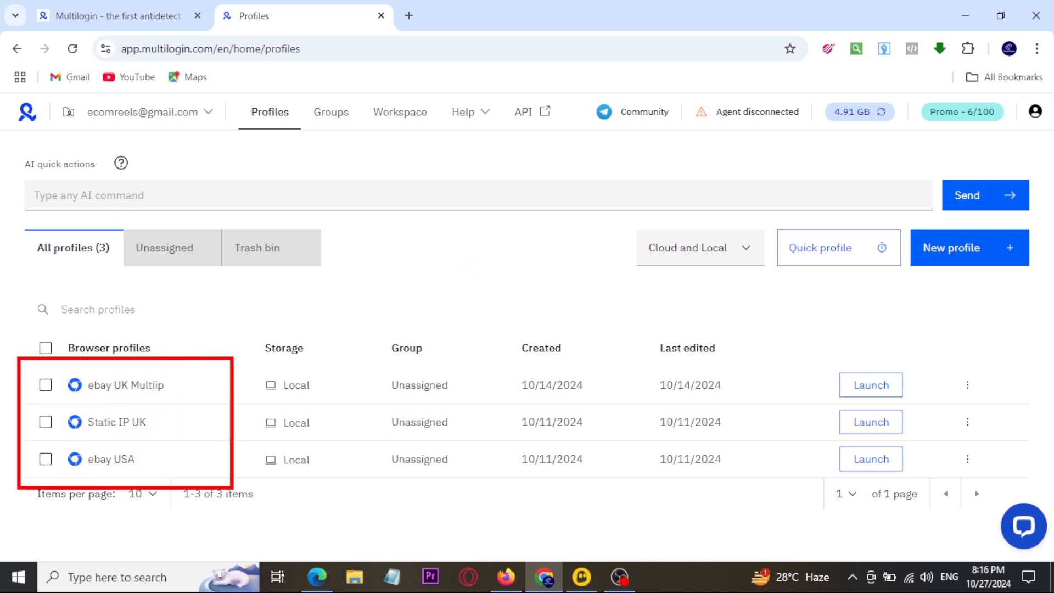
pyautogui.moveTo(208, 377)
pyautogui.mouseDown()
pyautogui.moveTo(218, 388)
pyautogui.moveTo(244, 364)
pyautogui.mouseUp()
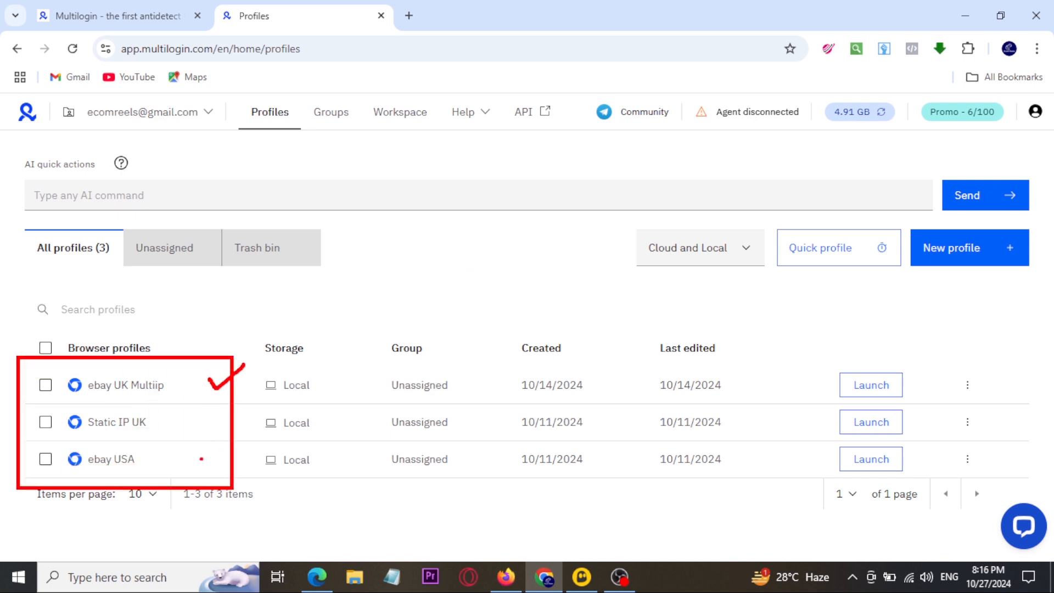
pyautogui.moveTo(195, 448)
pyautogui.mouseDown()
pyautogui.moveTo(208, 470)
pyautogui.moveTo(255, 430)
pyautogui.mouseUp()
pyautogui.moveTo(160, 416)
pyautogui.mouseDown()
pyautogui.moveTo(165, 424)
pyautogui.moveTo(186, 408)
pyautogui.mouseUp()
pyautogui.moveTo(123, 447)
pyautogui.mouseDown()
pyautogui.moveTo(144, 475)
pyautogui.moveTo(39, 449)
pyautogui.moveTo(118, 443)
pyautogui.mouseUp()
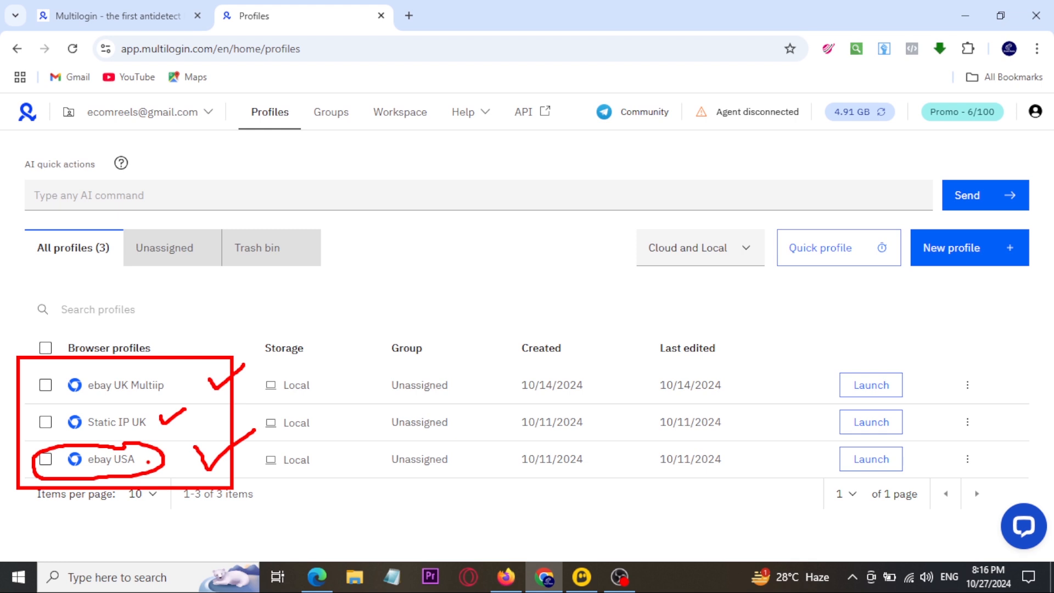
pyautogui.moveTo(964, 294)
pyautogui.mouseDown()
pyautogui.moveTo(935, 293)
pyautogui.moveTo(1003, 197)
pyautogui.moveTo(949, 285)
pyautogui.mouseUp()
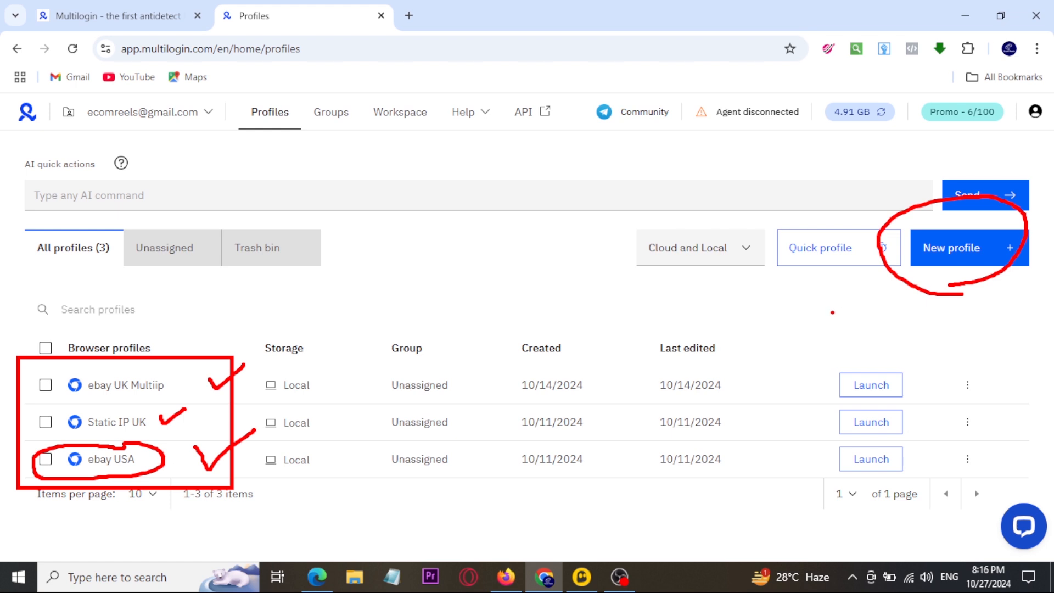
pyautogui.moveTo(117, 401); pyautogui.dragTo(137, 401)
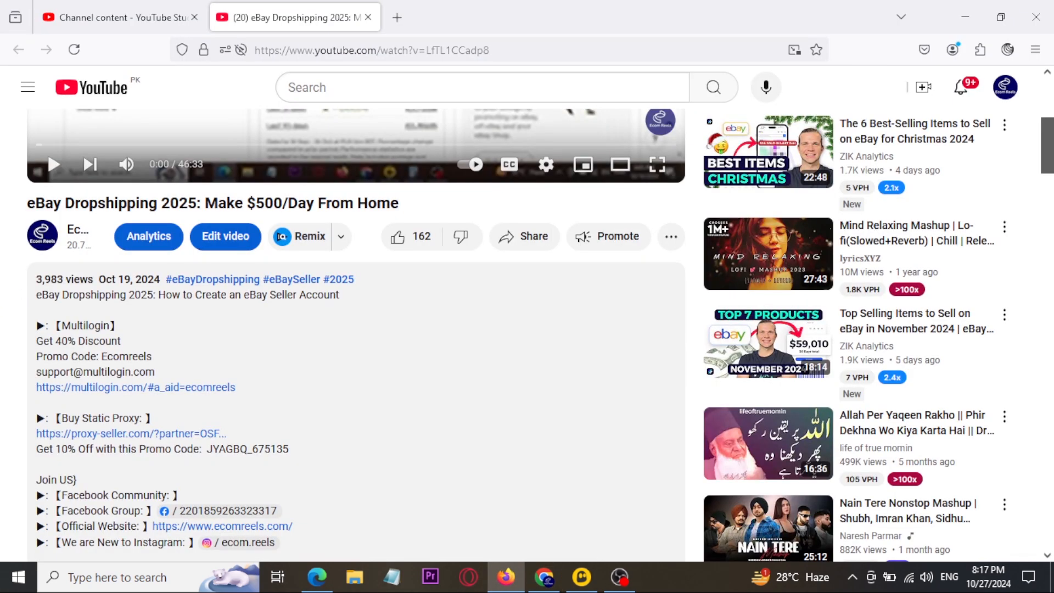
# Step: Read the Multilogin and static proxy links and discount offers in the YouTube video's description
pyautogui.moveTo(1, 303); pyautogui.dragTo(337, 478)
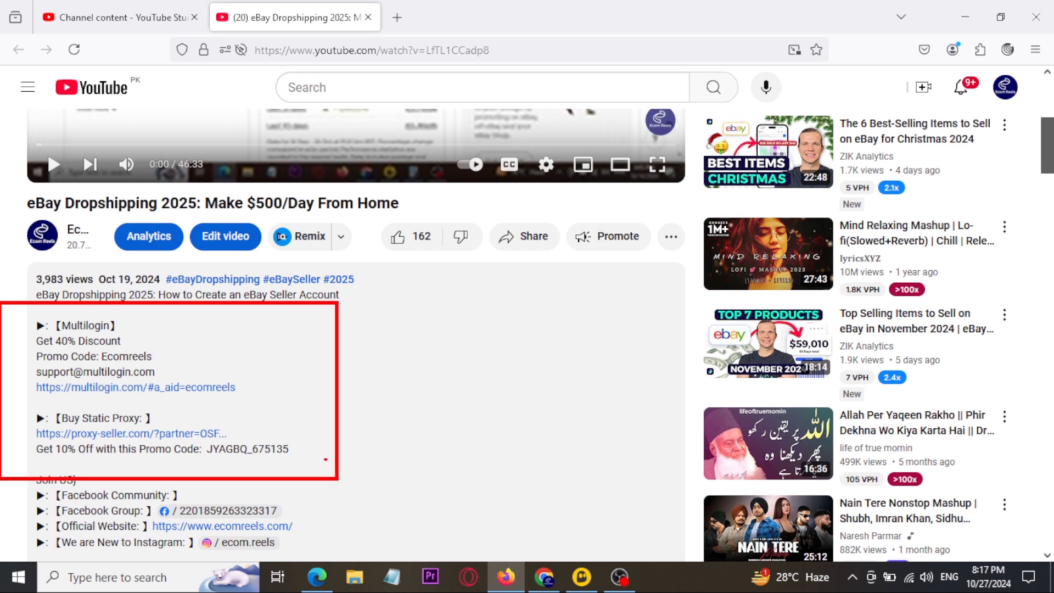
pyautogui.moveTo(283, 342); pyautogui.dragTo(333, 317)
pyautogui.moveTo(209, 352)
pyautogui.mouseDown()
pyautogui.moveTo(56, 409)
pyautogui.moveTo(163, 350)
pyautogui.moveTo(211, 352)
pyautogui.mouseUp()
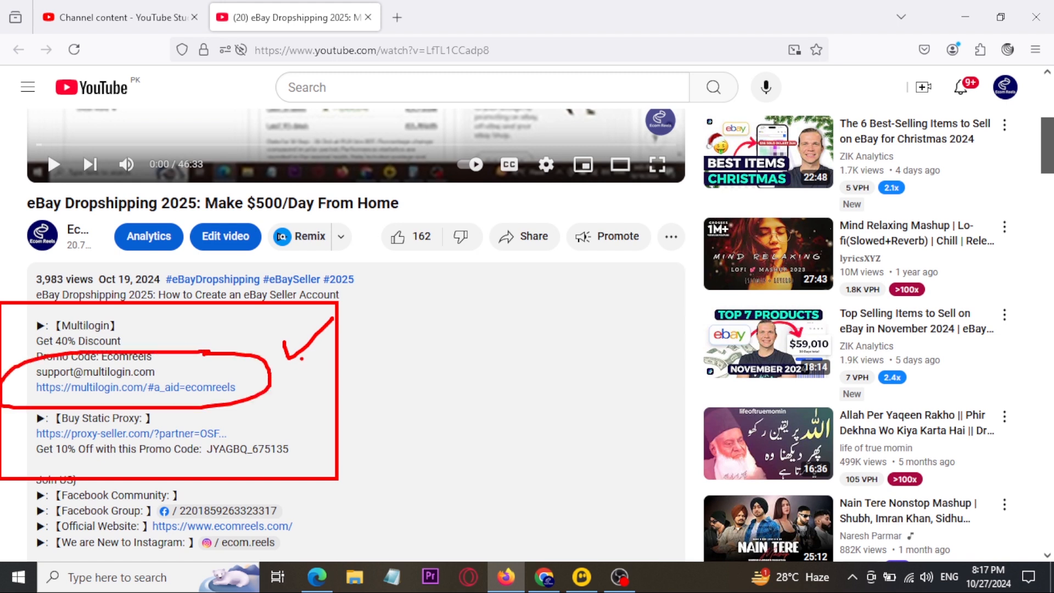
pyautogui.moveTo(306, 359); pyautogui.dragTo(374, 334)
pyautogui.moveTo(305, 416)
pyautogui.mouseDown()
pyautogui.moveTo(311, 425)
pyautogui.moveTo(385, 371)
pyautogui.mouseUp()
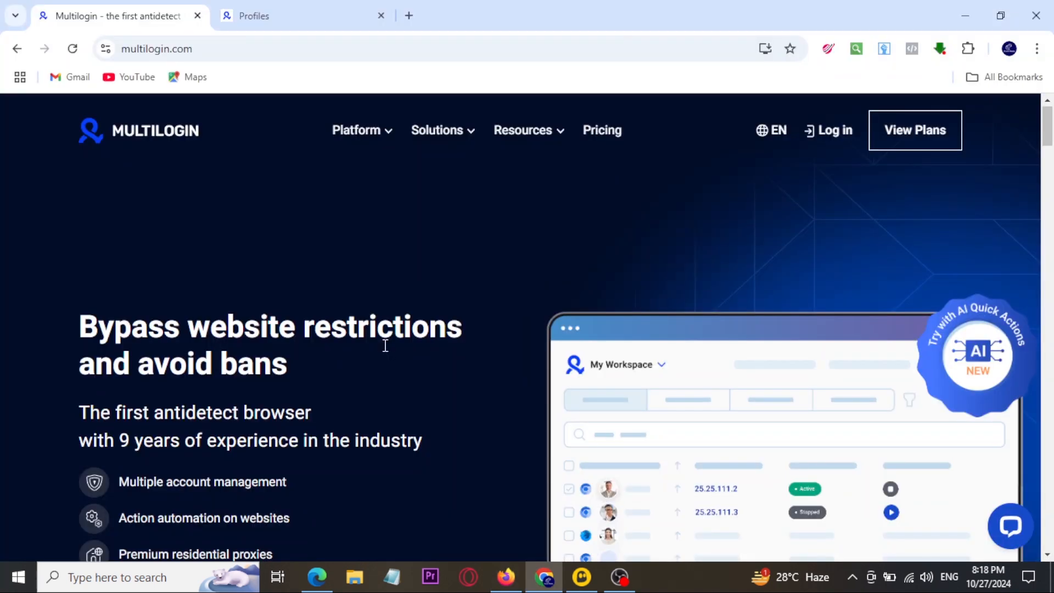
# Step: Open the Multilogin pricing page from the site's homepage
pyautogui.scroll(-3, 386, 345)
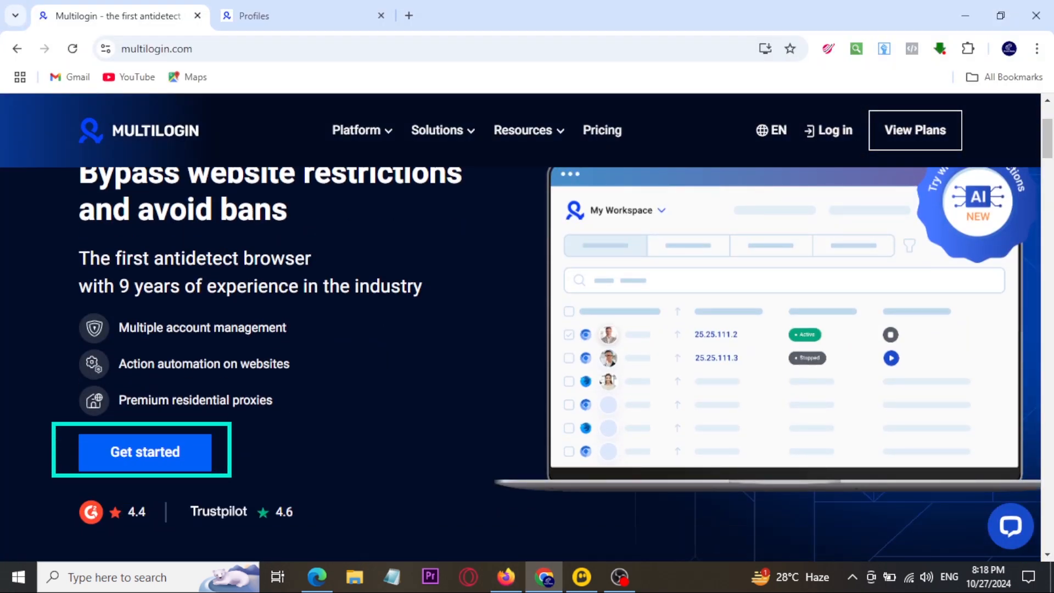
pyautogui.click(140, 454)
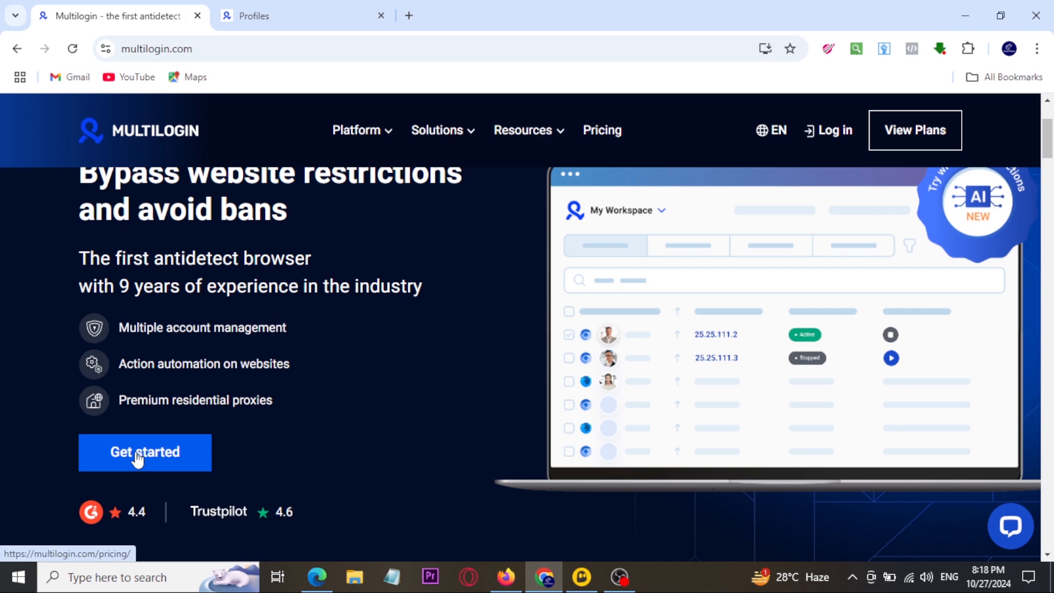
pyautogui.click(135, 451)
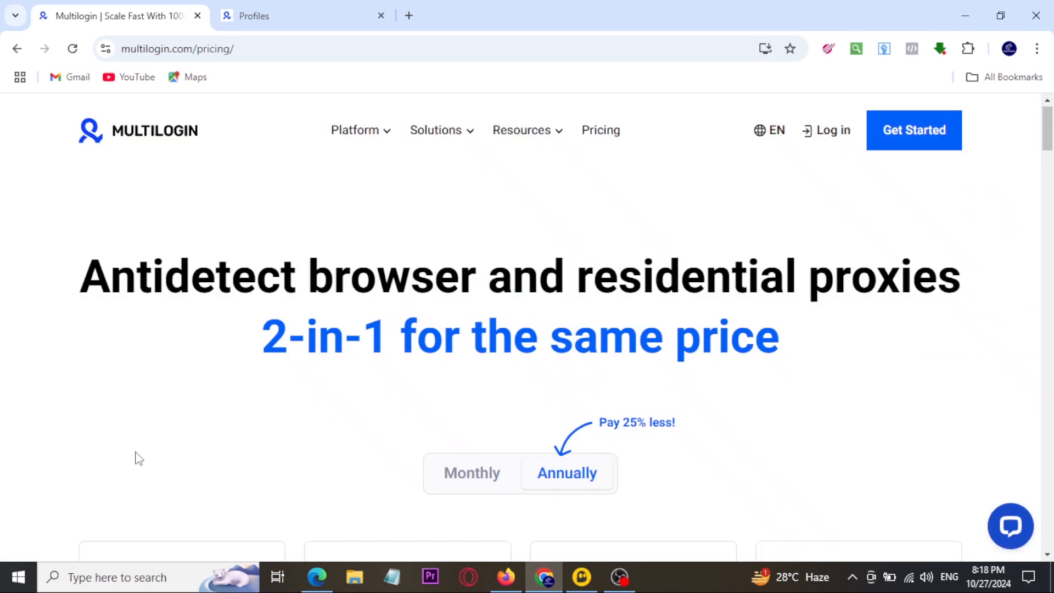
pyautogui.moveTo(565, 108); pyautogui.dragTo(641, 156)
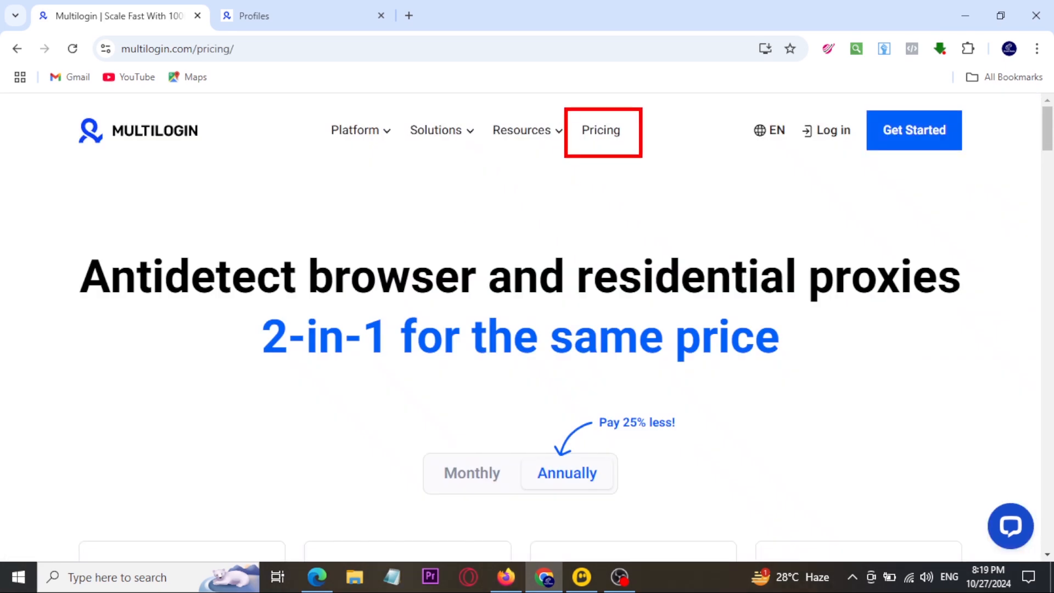
pyautogui.moveTo(554, 178)
pyautogui.mouseDown()
pyautogui.moveTo(575, 212)
pyautogui.moveTo(612, 171)
pyautogui.mouseUp()
pyautogui.press('Escape')
# Step: Compare the annual prices of the Starter, Solo and Team plans
pyautogui.scroll(-4, 564, 231)
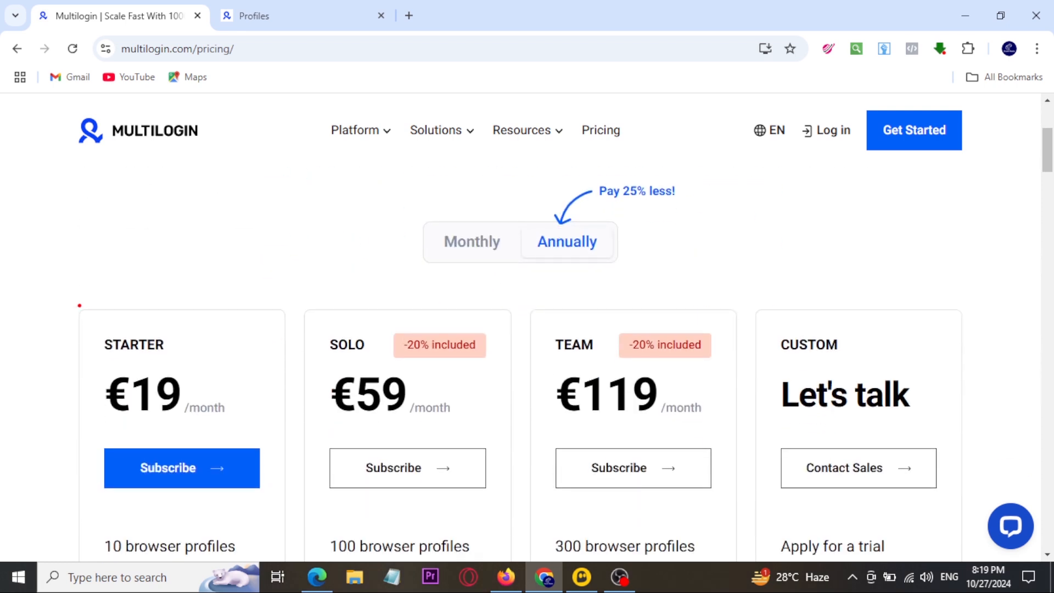
pyautogui.moveTo(79, 302); pyautogui.dragTo(283, 552)
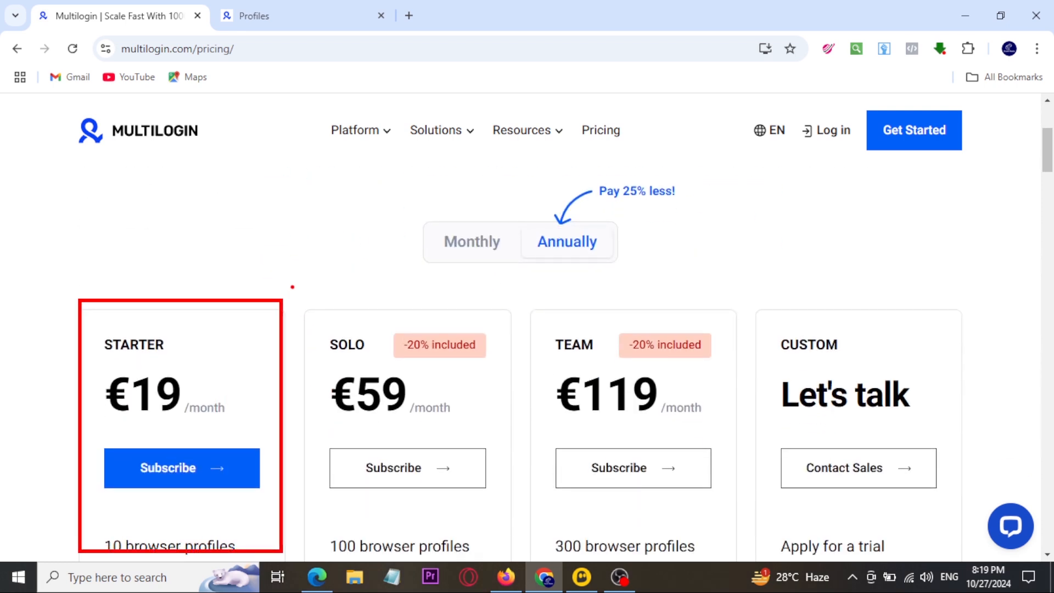
pyautogui.moveTo(292, 285); pyautogui.dragTo(515, 526)
pyautogui.moveTo(531, 288); pyautogui.dragTo(661, 420)
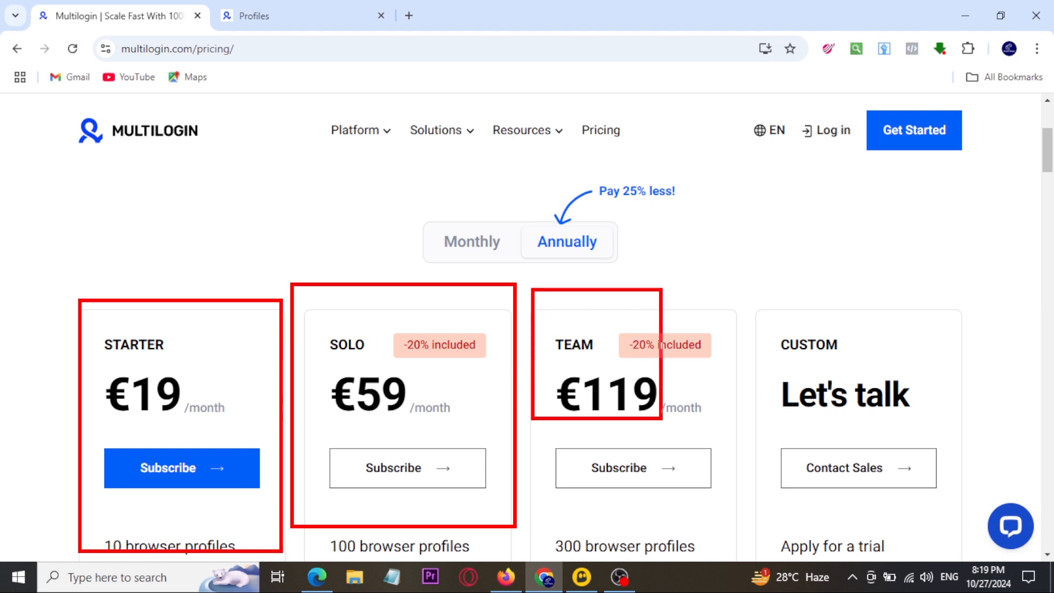
pyautogui.press('Escape')
# Step: Check which payment methods are accepted on the Multilogin pricing page
pyautogui.scroll(7, 419, 343)
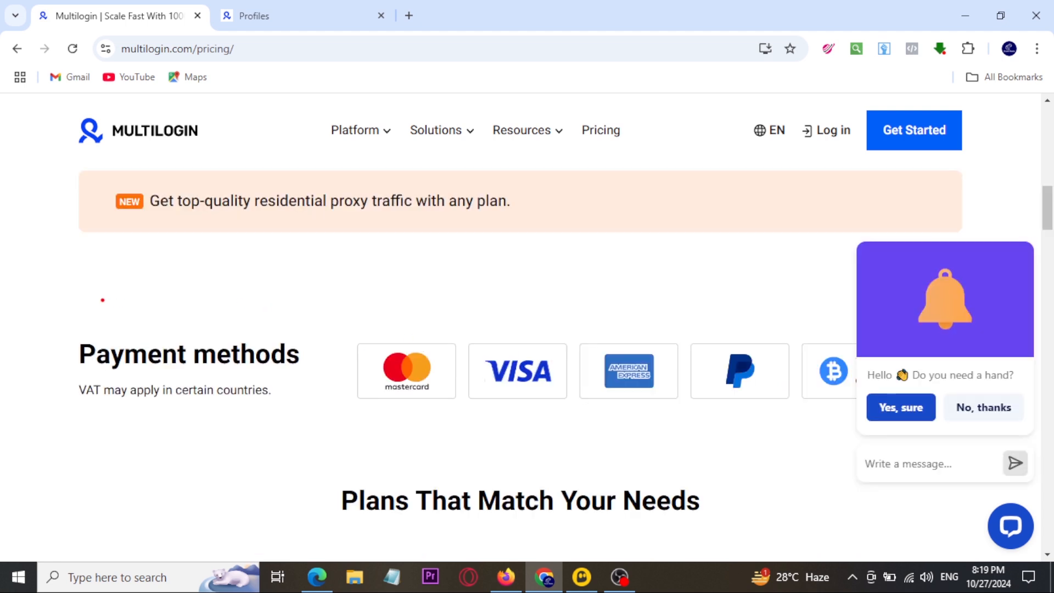
pyautogui.moveTo(101, 299); pyautogui.dragTo(815, 444)
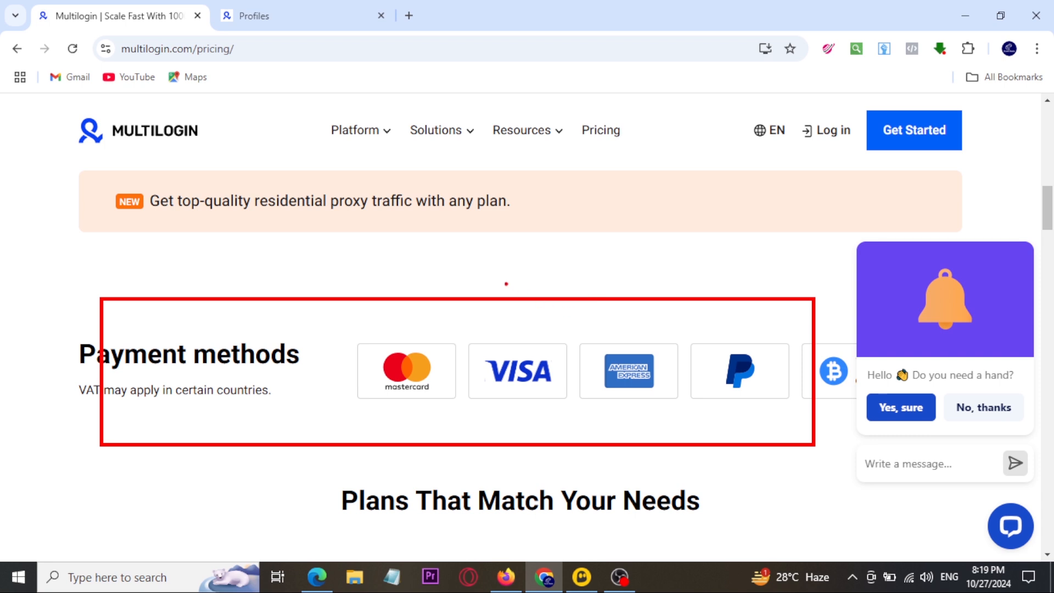
pyautogui.press('Escape')
pyautogui.click(966, 464)
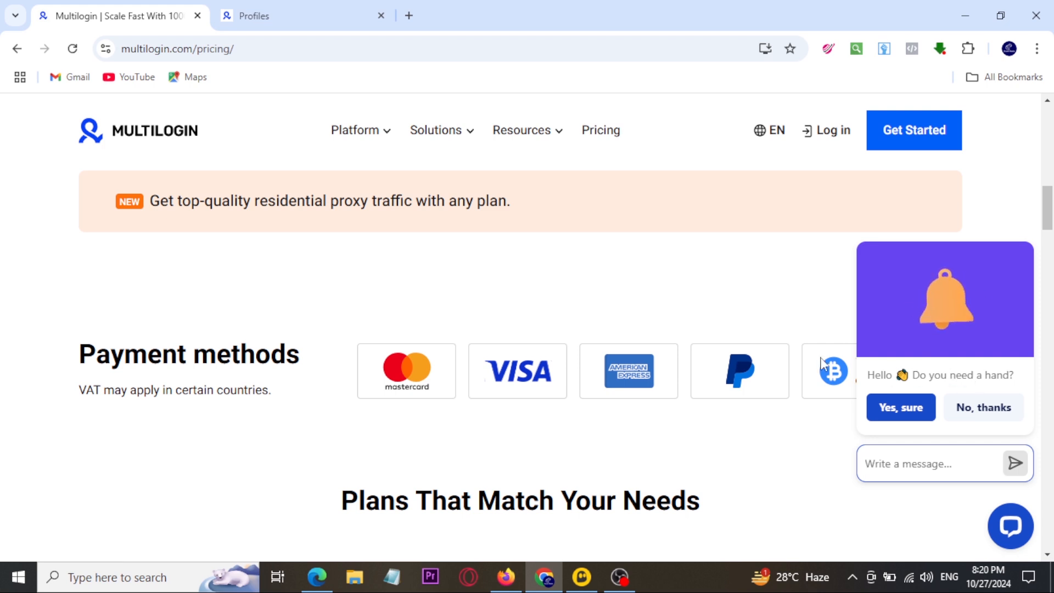
# Step: Examine the plan comparison table for profile limits, browser features and monthly proxy traffic in each plan
pyautogui.scroll(-4, 834, 373)
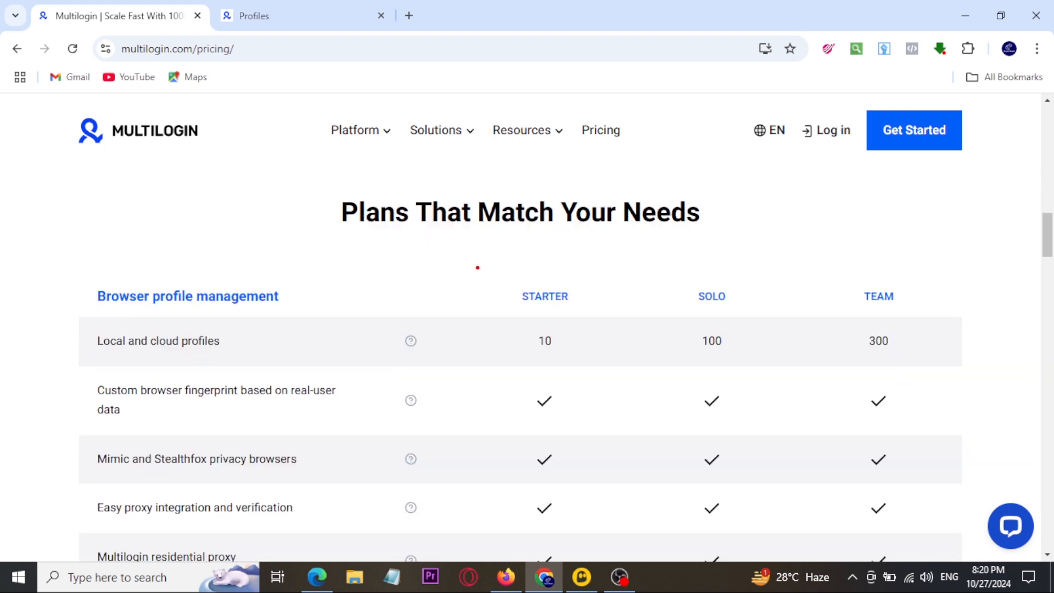
pyautogui.moveTo(478, 268)
pyautogui.mouseDown()
pyautogui.moveTo(717, 423)
pyautogui.moveTo(910, 496)
pyautogui.moveTo(918, 489)
pyautogui.mouseUp()
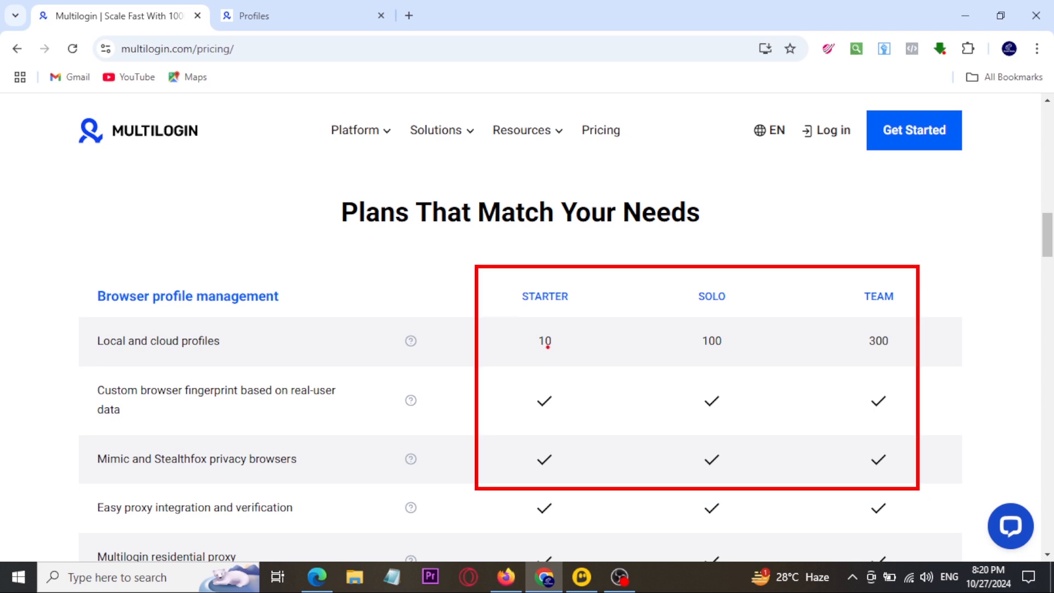
pyautogui.moveTo(526, 272); pyautogui.dragTo(577, 251)
pyautogui.scroll(-7, 571, 273)
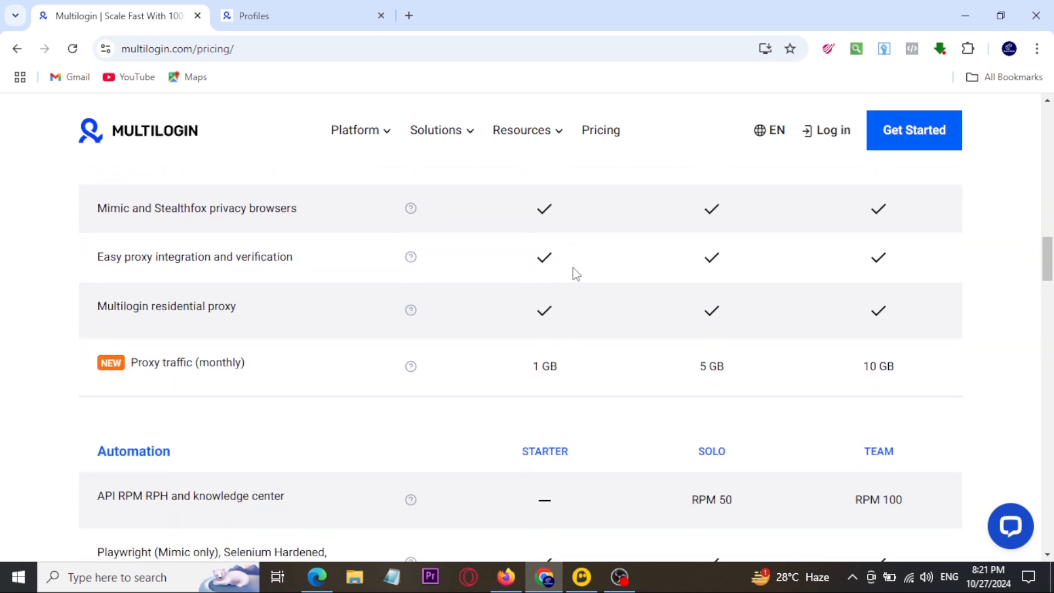
pyautogui.moveTo(487, 207)
pyautogui.mouseDown()
pyautogui.moveTo(600, 237)
pyautogui.moveTo(903, 274)
pyautogui.moveTo(978, 228)
pyautogui.mouseUp()
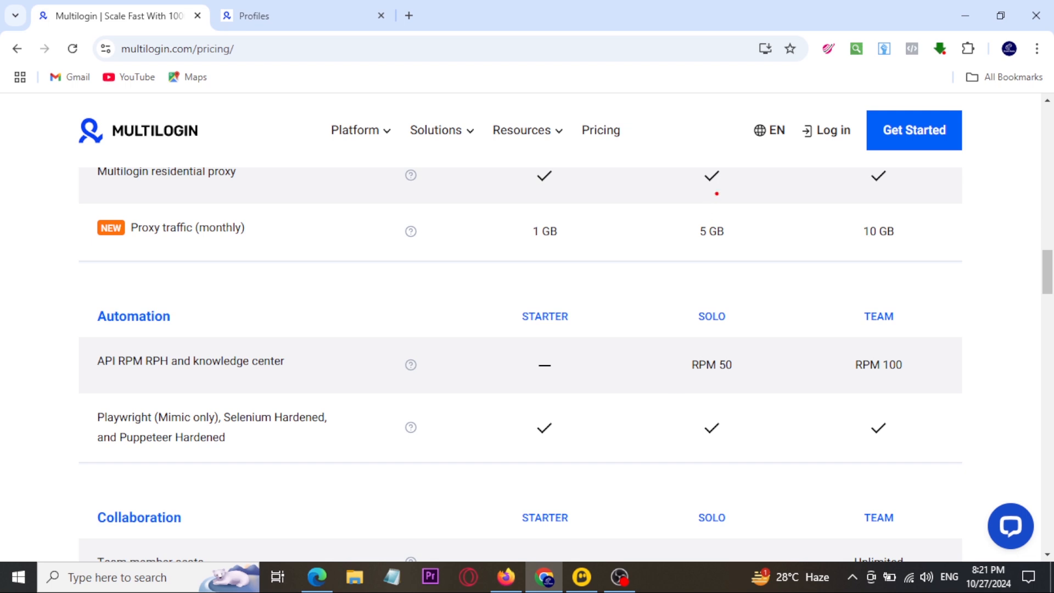
# Step: Locate the login and get-started options on the pricing page
pyautogui.moveTo(791, 101); pyautogui.dragTo(856, 154)
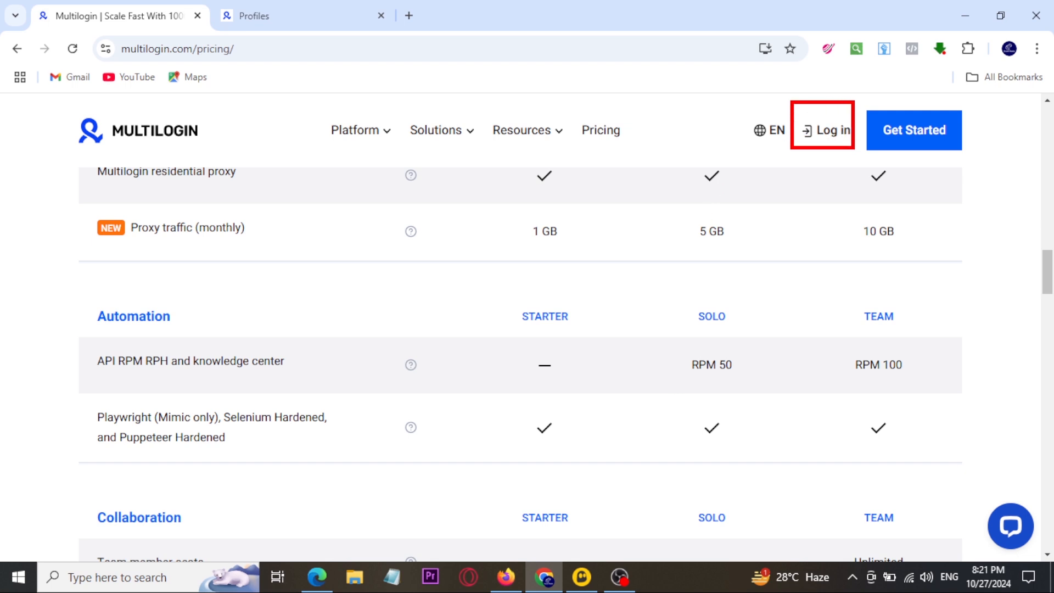
pyautogui.moveTo(860, 98); pyautogui.dragTo(967, 163)
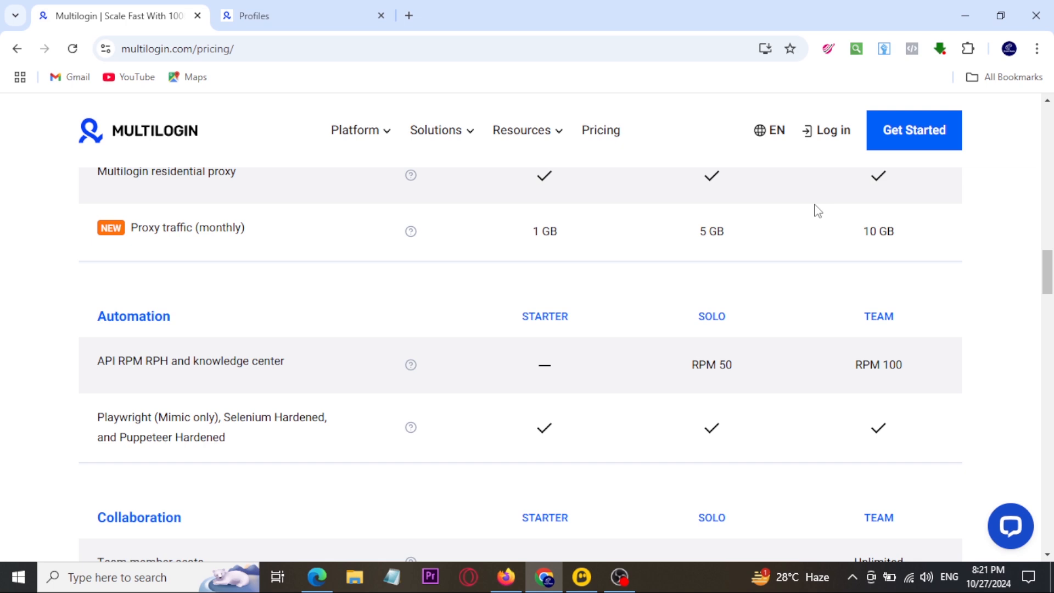
pyautogui.scroll(3, 725, 275)
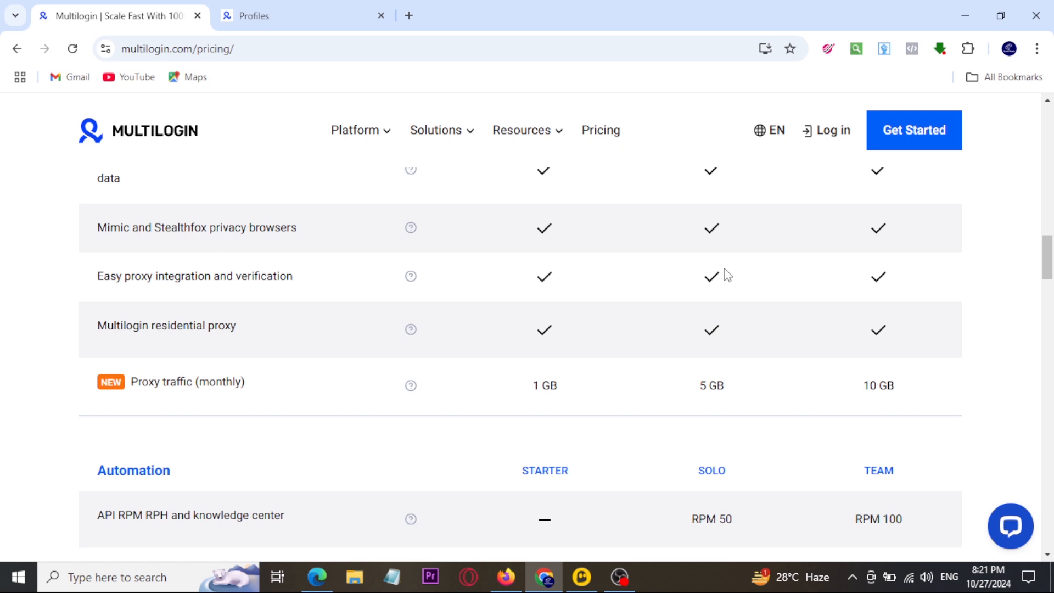
# Step: Return to the Multilogin profiles page and review the list of browser profiles and their launch options
pyautogui.click(311, 20)
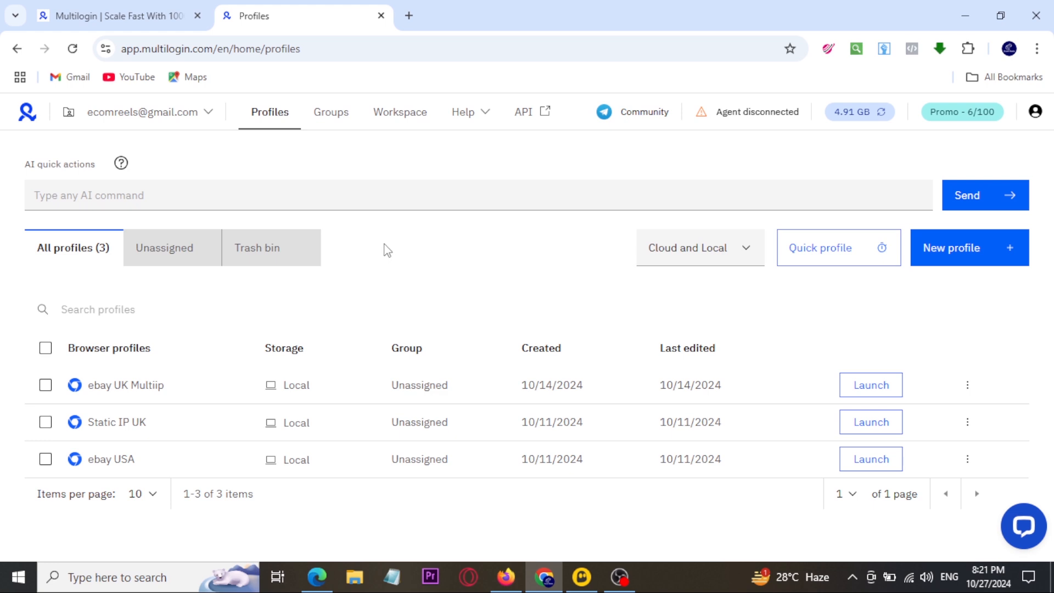
pyautogui.moveTo(13, 320)
pyautogui.mouseDown()
pyautogui.moveTo(88, 345)
pyautogui.moveTo(964, 504)
pyautogui.mouseUp()
pyautogui.moveTo(784, 368); pyautogui.dragTo(887, 348)
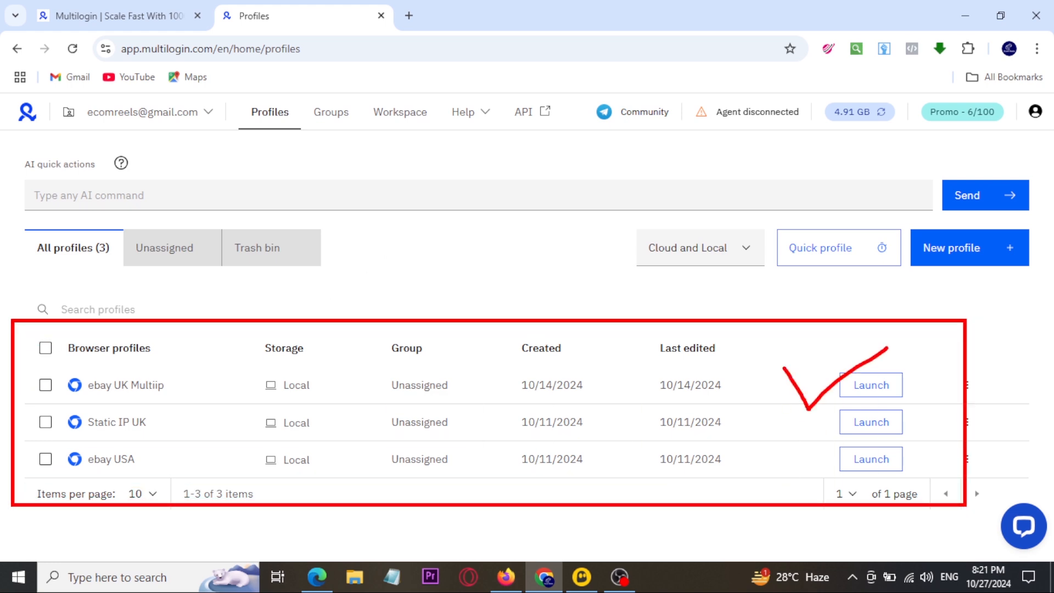
# Step: Locate the option for creating a new browser profile on the profiles page
pyautogui.press('Escape')
pyautogui.hotkey('ctrl', '2')
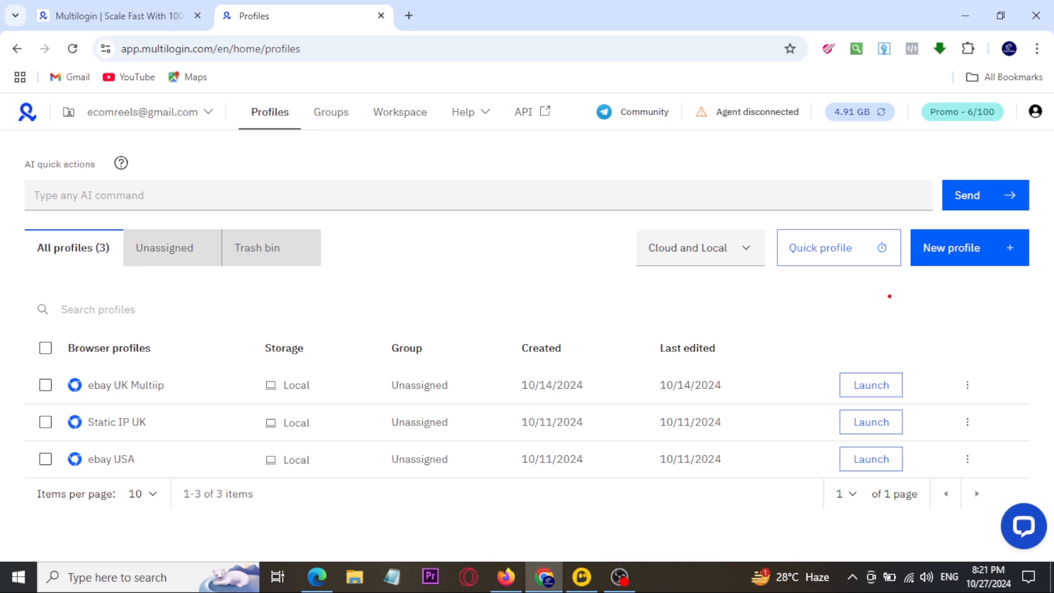
pyautogui.moveTo(906, 216); pyautogui.dragTo(1020, 290)
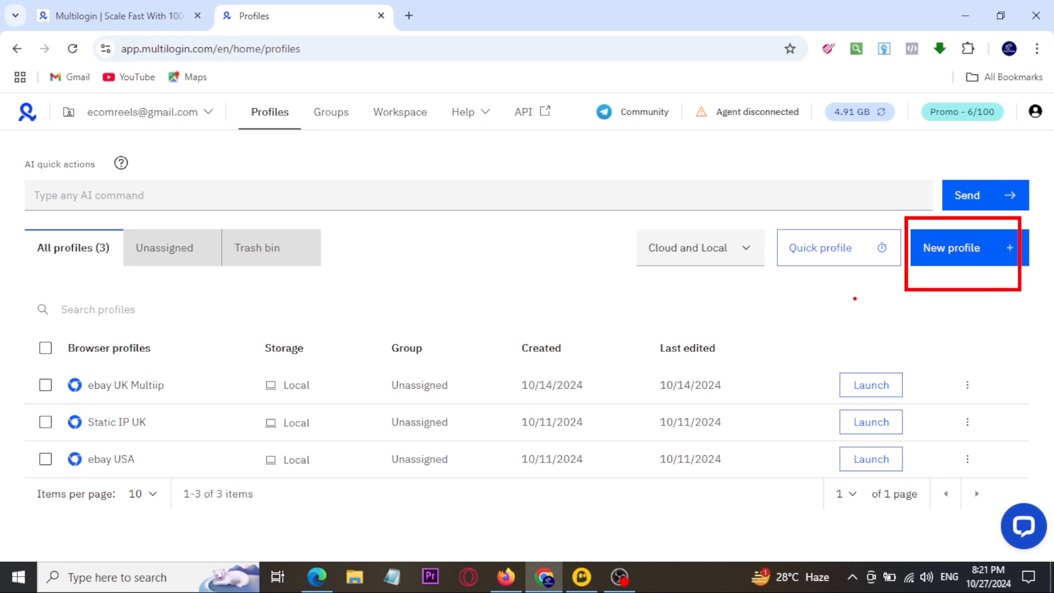
pyautogui.moveTo(855, 298); pyautogui.dragTo(898, 297)
pyautogui.press('Escape')
pyautogui.hotkey('ctrl', '2')
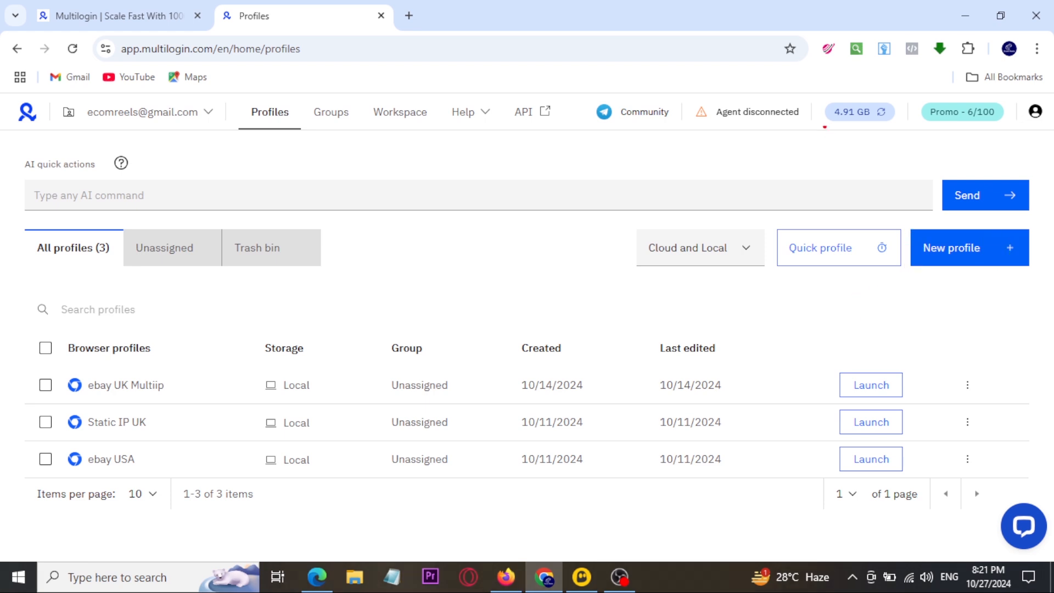
# Step: Check the remaining proxy traffic, the plan's profile usage and the agent connection status on the dashboard
pyautogui.moveTo(814, 88); pyautogui.dragTo(905, 141)
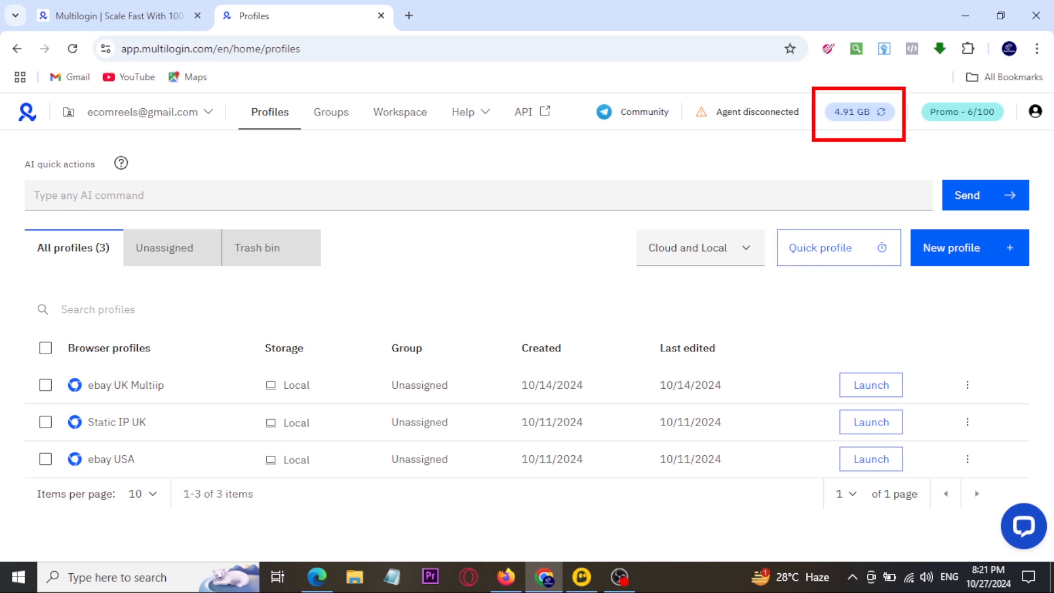
pyautogui.moveTo(917, 90); pyautogui.dragTo(1009, 141)
pyautogui.moveTo(906, 198)
pyautogui.mouseDown()
pyautogui.moveTo(967, 145)
pyautogui.moveTo(987, 183)
pyautogui.mouseUp()
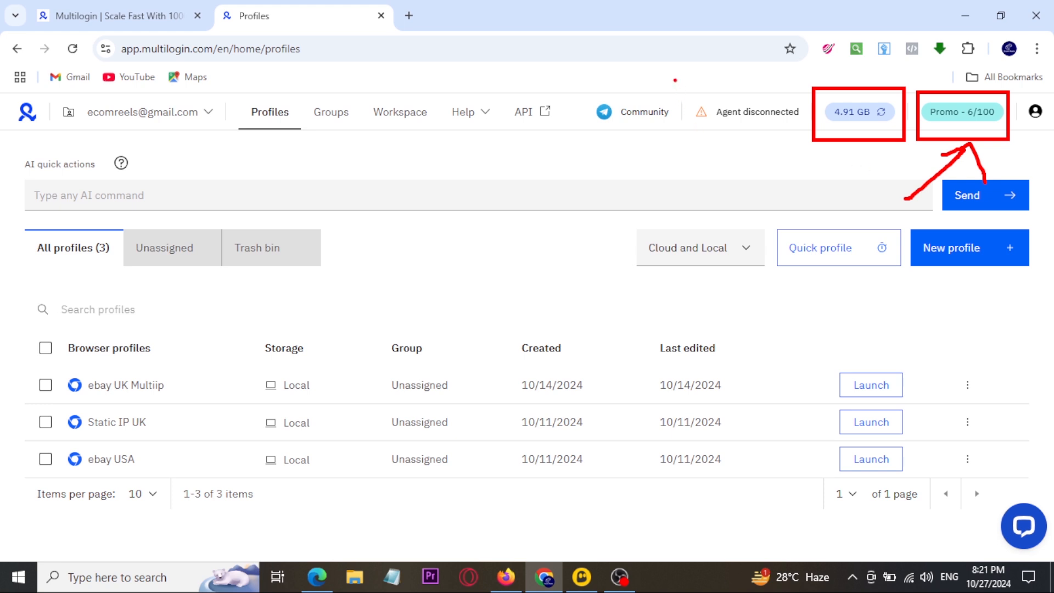
pyautogui.moveTo(674, 78); pyautogui.dragTo(807, 147)
pyautogui.moveTo(727, 166); pyautogui.dragTo(756, 146)
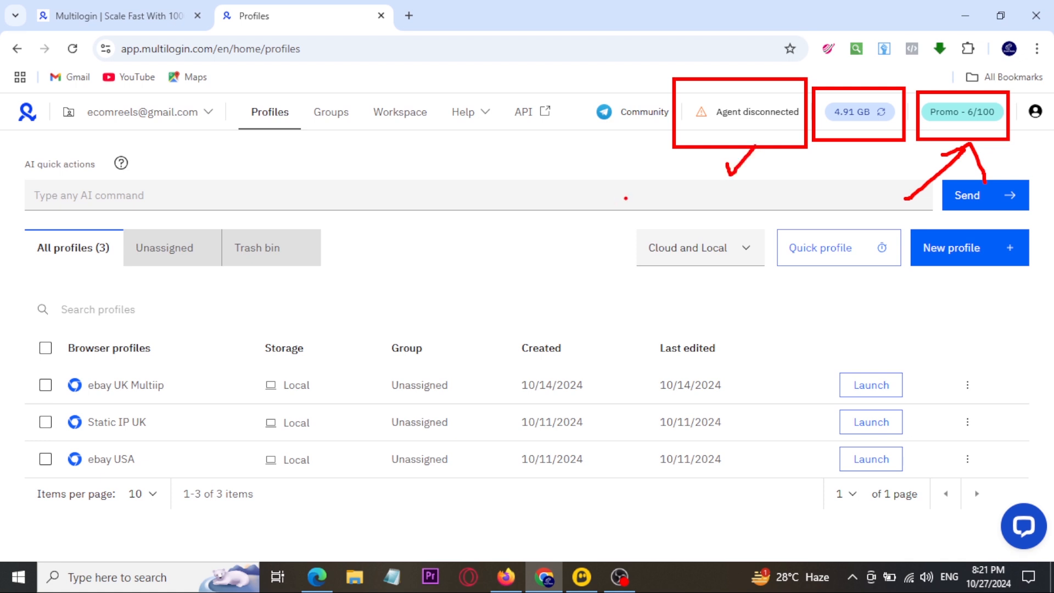
pyautogui.press('Escape')
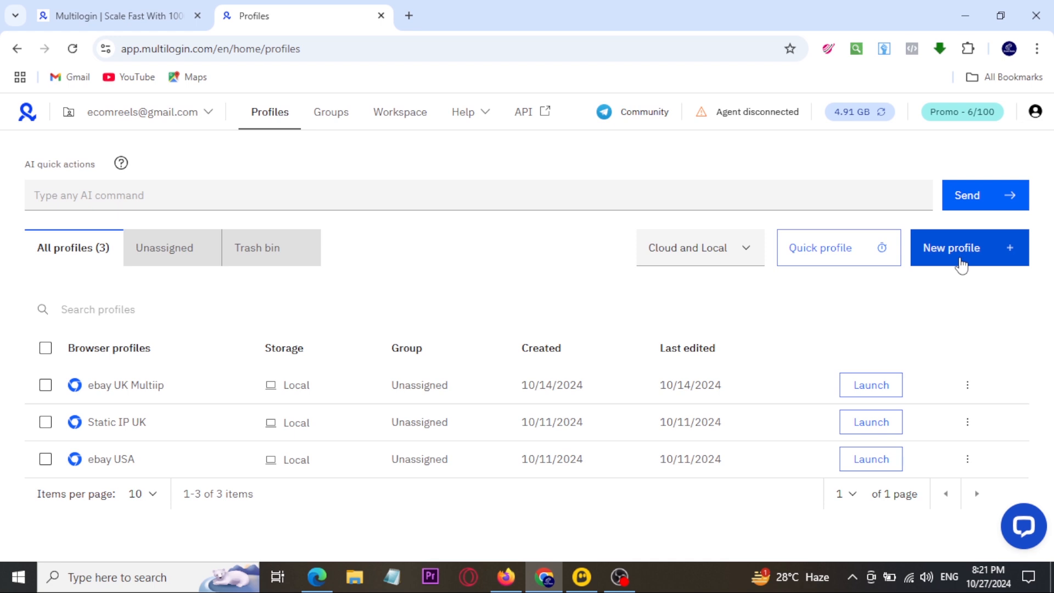
# Step: Start a new browser profile and name it "eBay Canada"
pyautogui.moveTo(907, 209); pyautogui.dragTo(990, 286)
pyautogui.press('Escape')
pyautogui.click(944, 255)
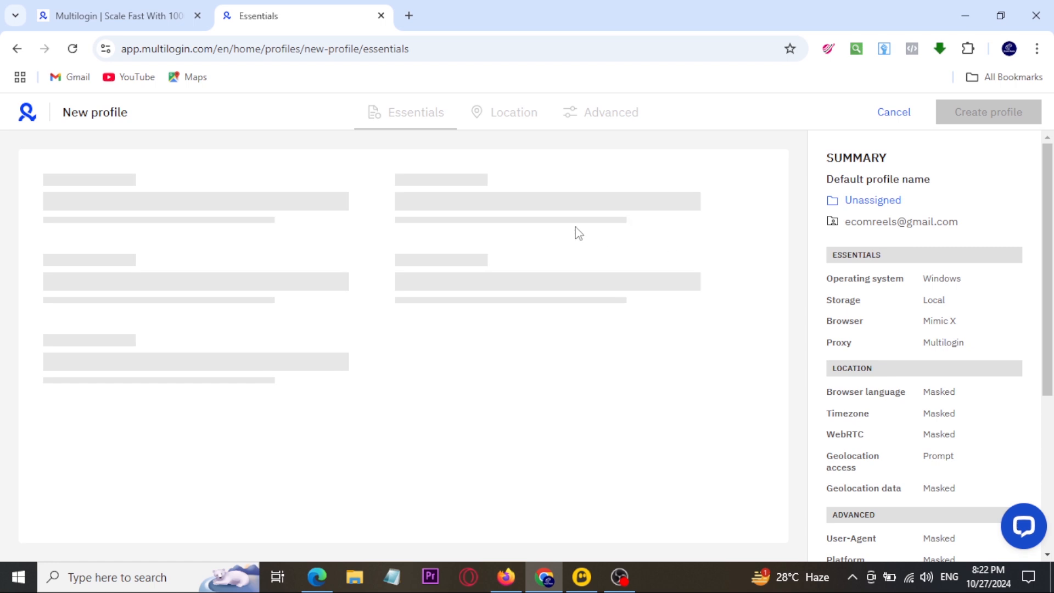
pyautogui.moveTo(21, 206); pyautogui.dragTo(167, 311)
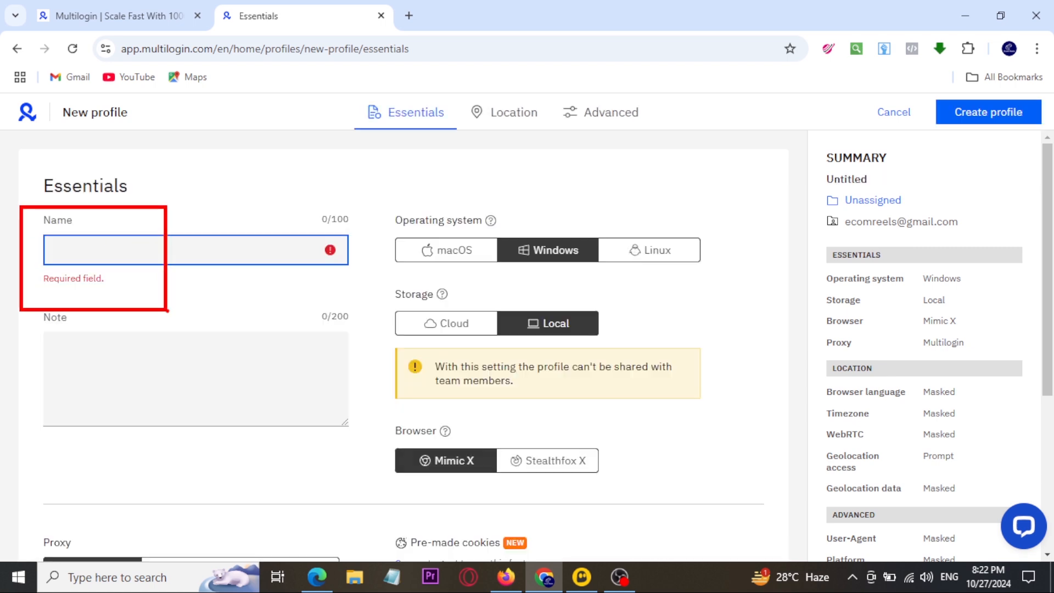
pyautogui.press('Escape')
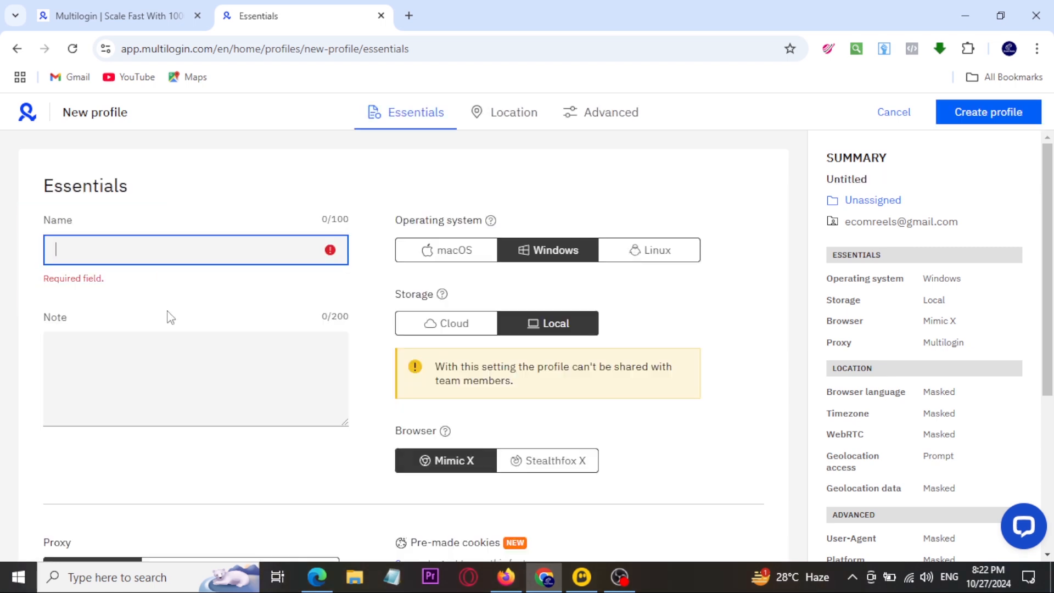
pyautogui.write('eBay Canada')
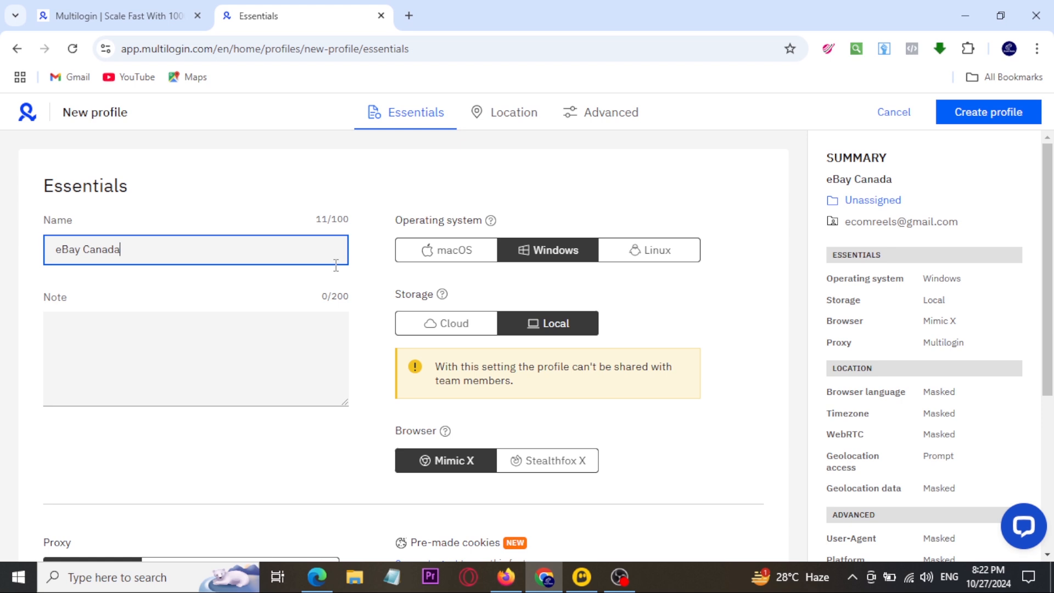
# Step: Review the operating system, storage, browser and proxy choices in the new profile's essential settings
pyautogui.moveTo(501, 222); pyautogui.dragTo(584, 278)
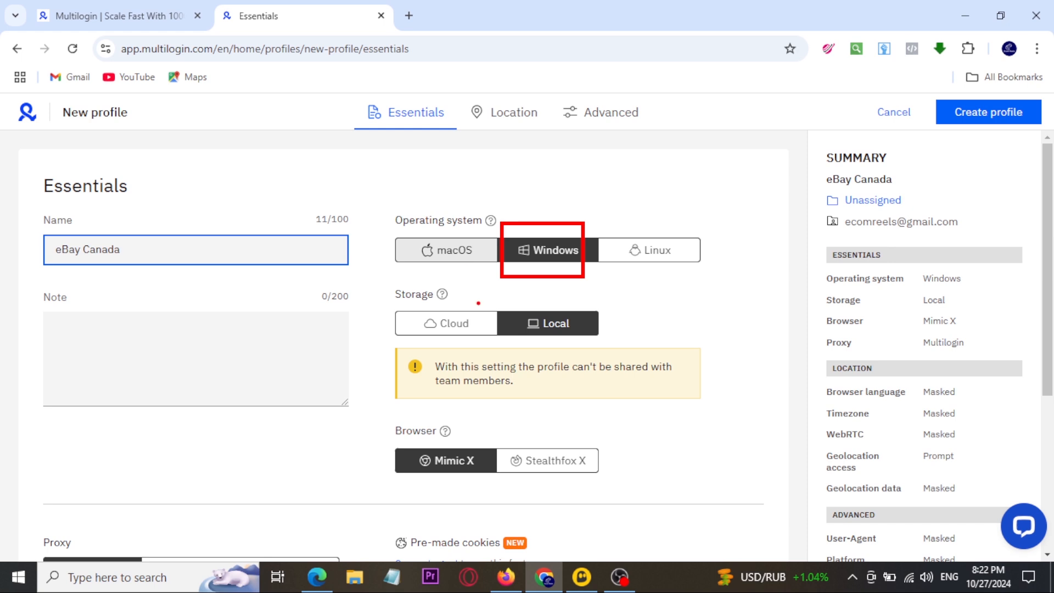
pyautogui.moveTo(380, 286); pyautogui.dragTo(609, 358)
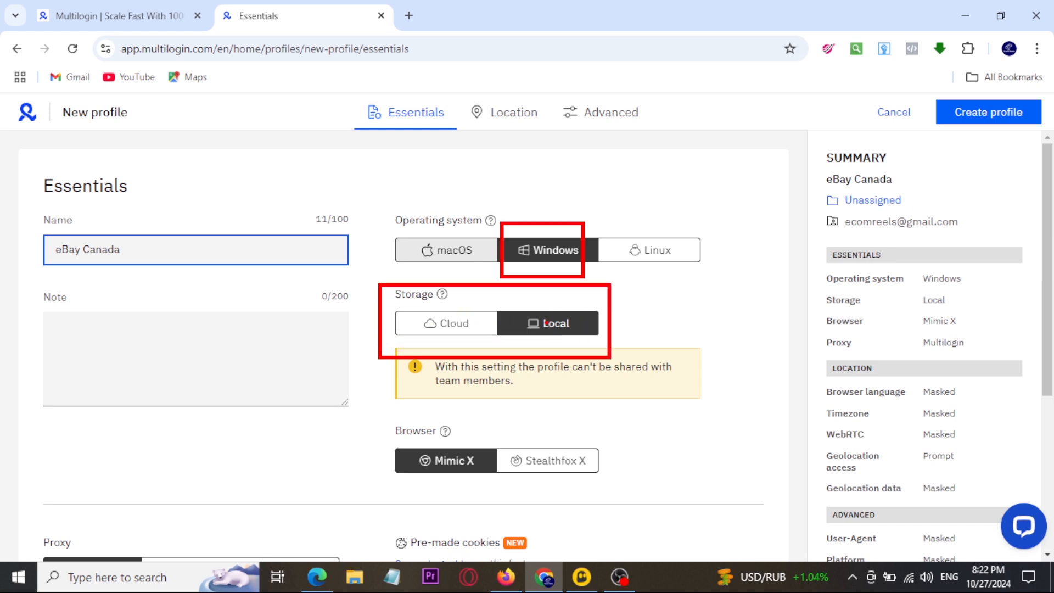
pyautogui.press('Escape')
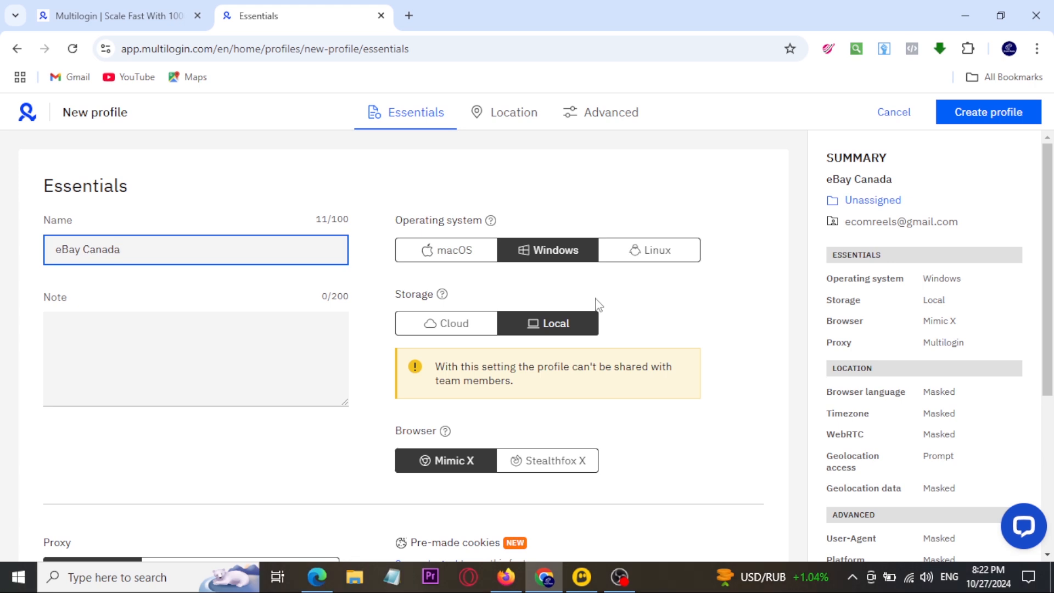
pyautogui.scroll(-4, 596, 305)
pyautogui.hotkey('ctrl', '2')
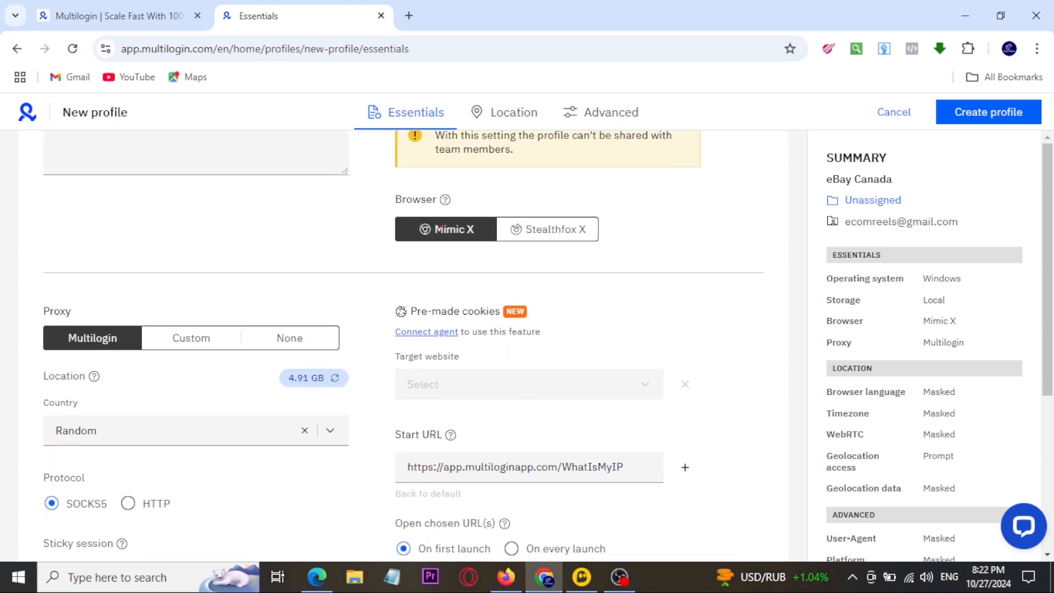
pyautogui.moveTo(384, 191)
pyautogui.mouseDown()
pyautogui.moveTo(586, 268)
pyautogui.moveTo(629, 273)
pyautogui.mouseUp()
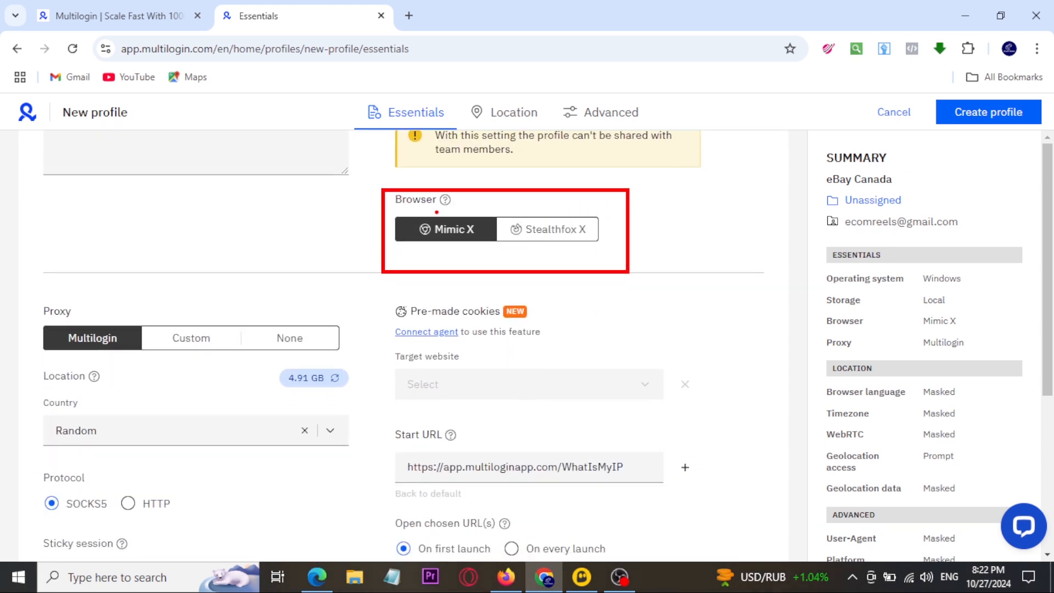
pyautogui.moveTo(424, 203)
pyautogui.mouseDown()
pyautogui.moveTo(437, 220)
pyautogui.moveTo(463, 202)
pyautogui.mouseUp()
pyautogui.moveTo(541, 210); pyautogui.dragTo(604, 192)
pyautogui.moveTo(536, 223)
pyautogui.mouseDown()
pyautogui.moveTo(546, 240)
pyautogui.moveTo(591, 224)
pyautogui.mouseUp()
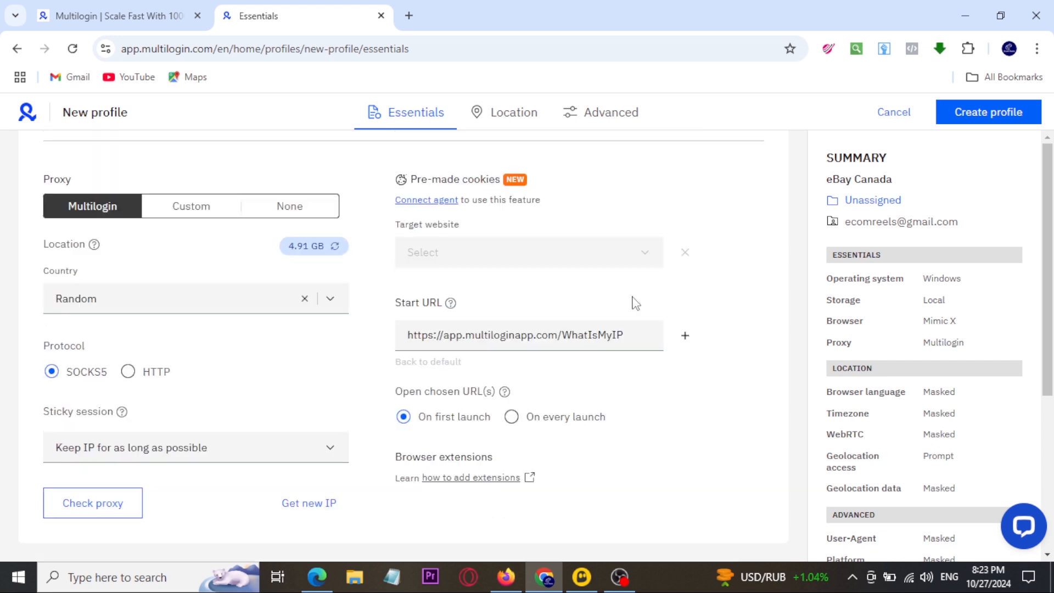
pyautogui.scroll(2, 626, 297)
pyautogui.hotkey('ctrl', '2')
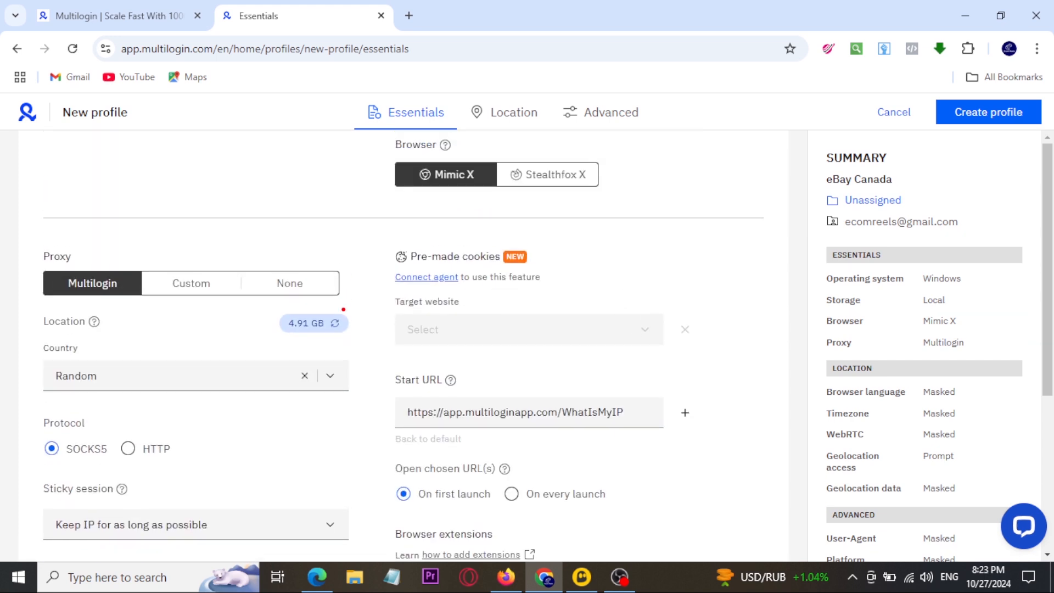
pyautogui.moveTo(26, 241); pyautogui.dragTo(376, 369)
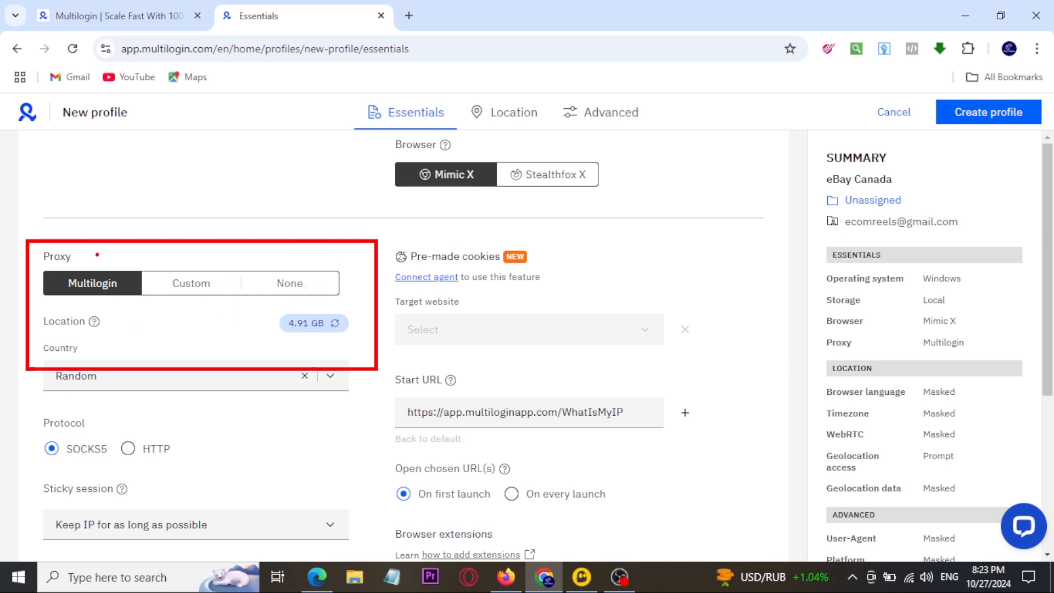
pyautogui.moveTo(75, 246)
pyautogui.mouseDown()
pyautogui.moveTo(83, 258)
pyautogui.moveTo(110, 227)
pyautogui.mouseUp()
# Step: Switch to the Multilogin pricing page and examine the Starter plan and the monthly proxy traffic of each plan
pyautogui.click(110, 13)
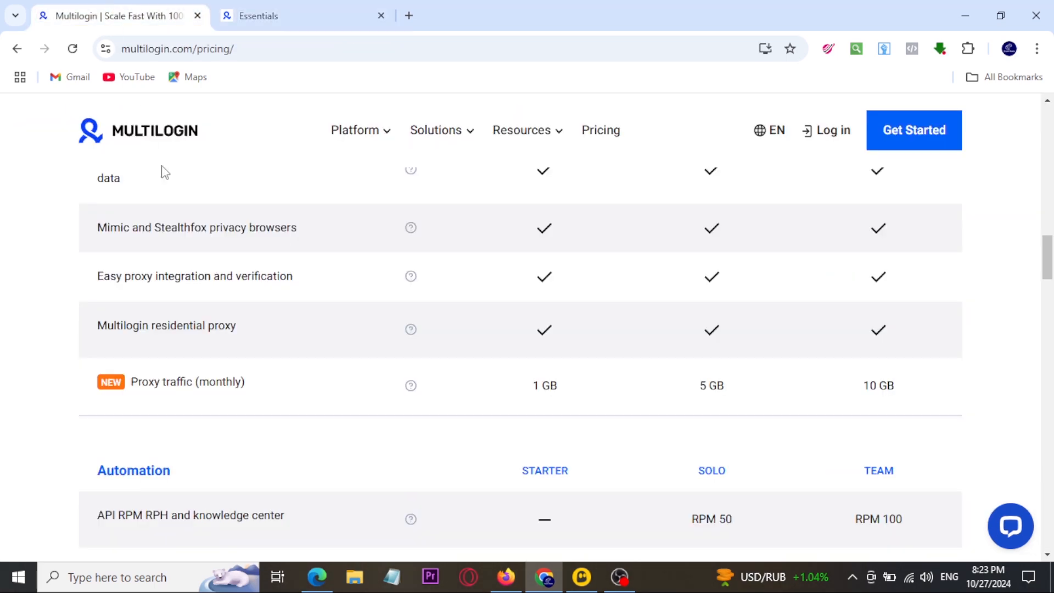
pyautogui.scroll(1, 316, 357)
pyautogui.scroll(10, 316, 357)
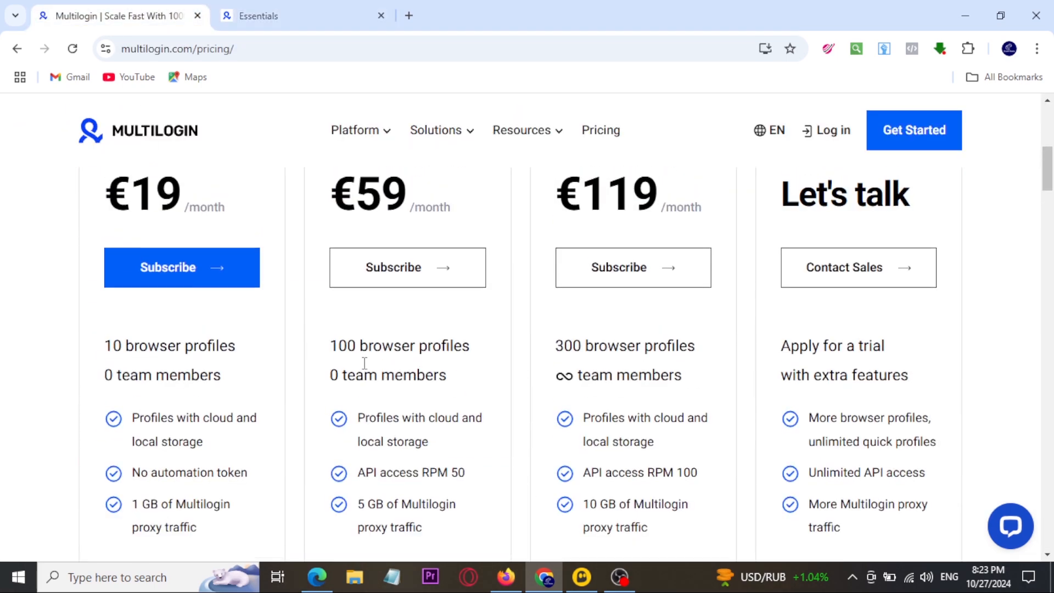
pyautogui.moveTo(50, 163)
pyautogui.mouseDown()
pyautogui.moveTo(308, 357)
pyautogui.moveTo(303, 446)
pyautogui.mouseUp()
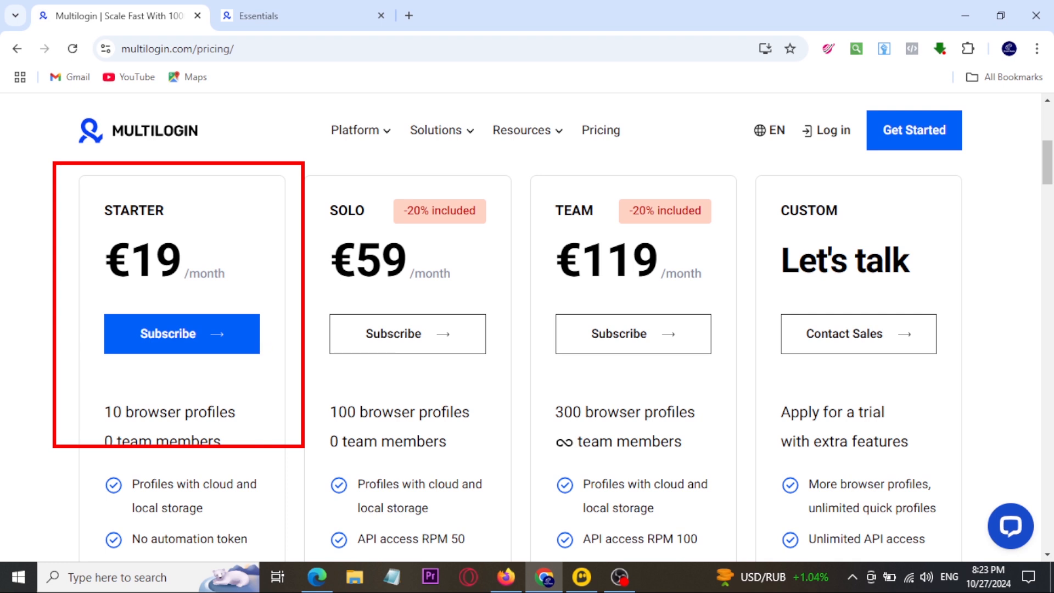
pyautogui.moveTo(290, 324)
pyautogui.mouseDown()
pyautogui.moveTo(300, 355)
pyautogui.moveTo(360, 292)
pyautogui.mouseUp()
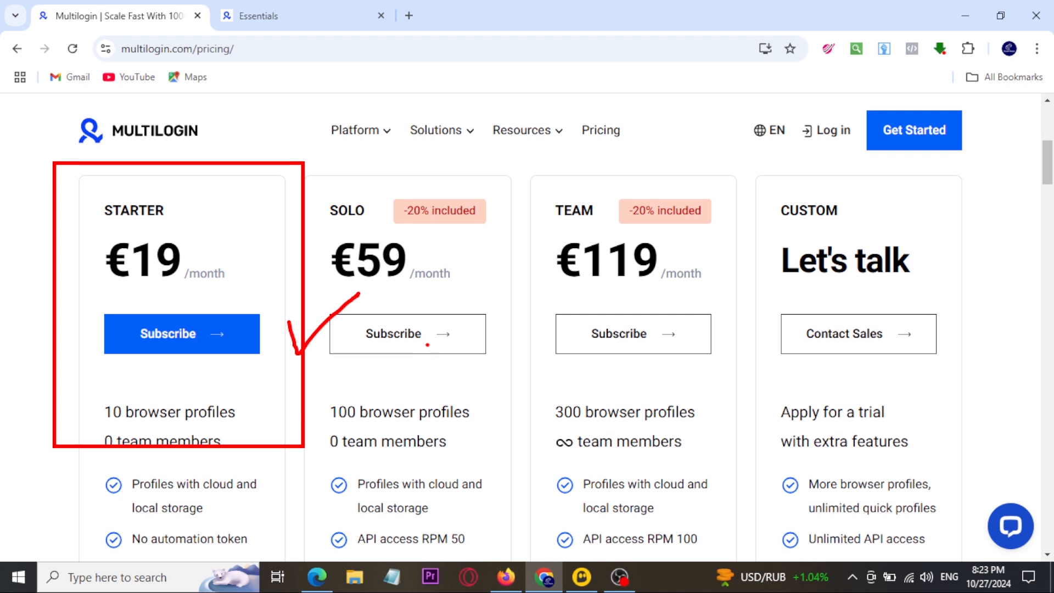
pyautogui.scroll(-15, 426, 348)
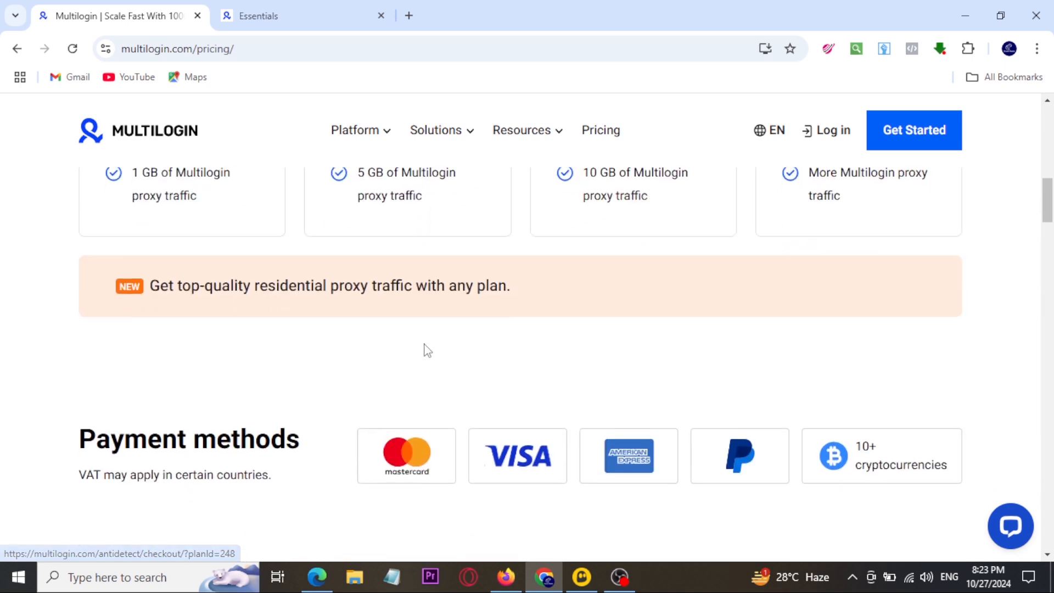
pyautogui.hotkey('ctrl', '2')
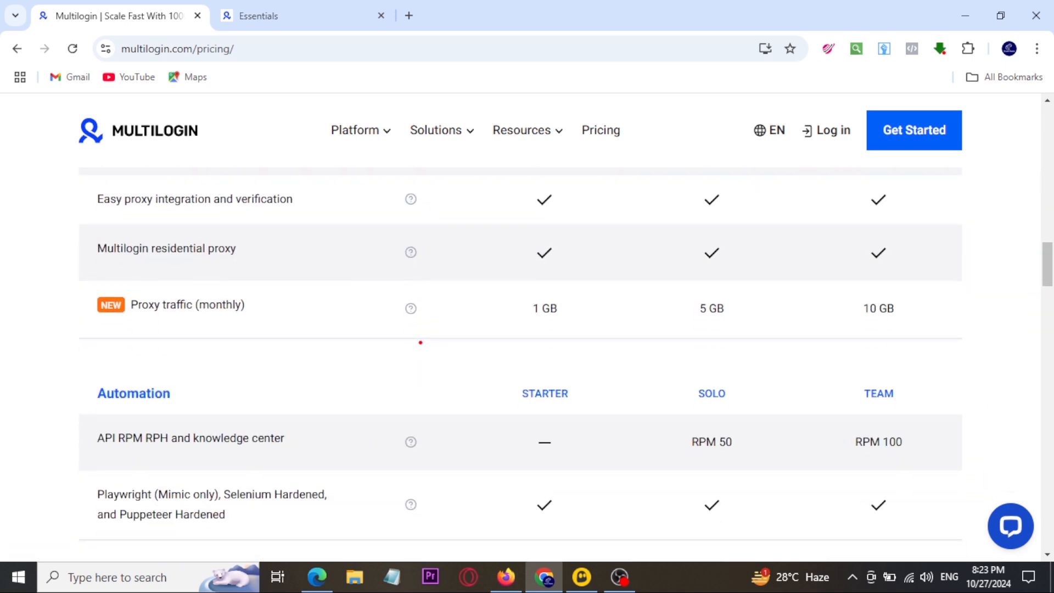
pyautogui.moveTo(506, 277)
pyautogui.mouseDown()
pyautogui.moveTo(683, 328)
pyautogui.moveTo(772, 339)
pyautogui.mouseUp()
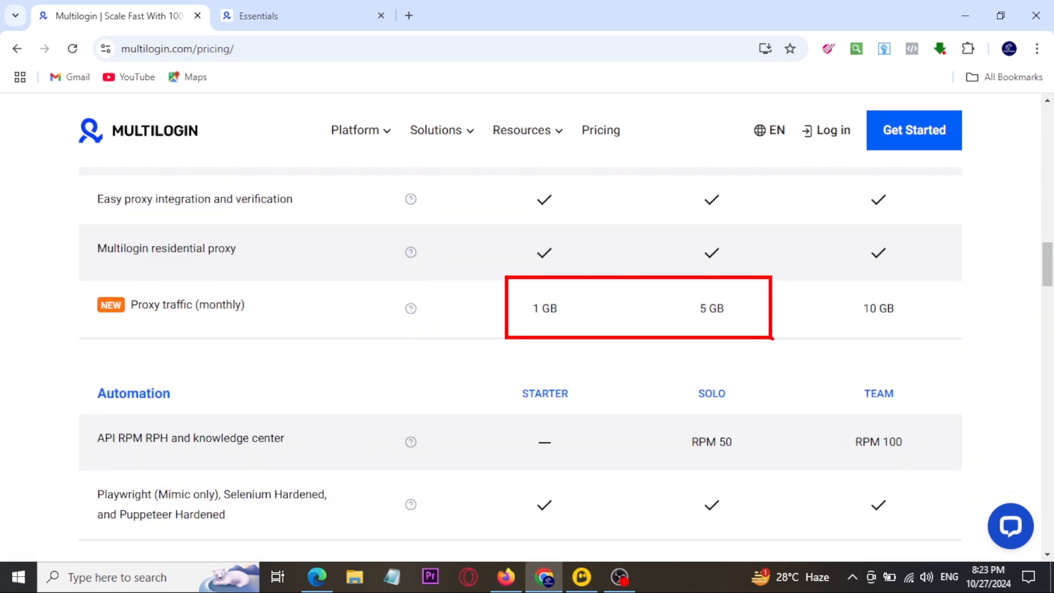
pyautogui.moveTo(583, 298)
pyautogui.mouseDown()
pyautogui.moveTo(458, 329)
pyautogui.moveTo(583, 297)
pyautogui.mouseUp()
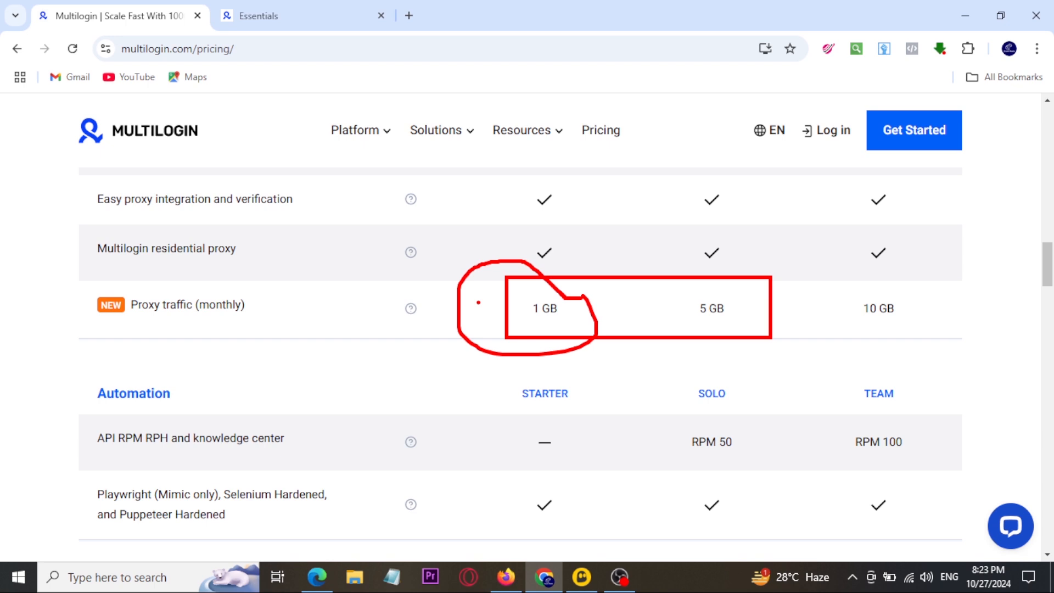
pyautogui.press('Escape')
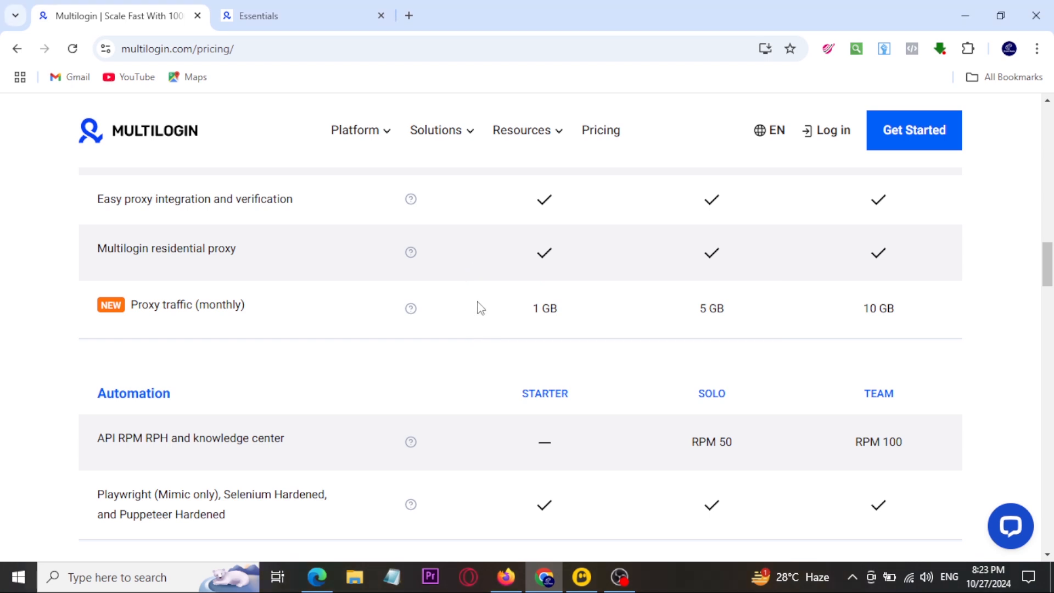
# Step: Return to the new profile form and compare the Multilogin, Custom and None proxy options
pyautogui.click(260, 17)
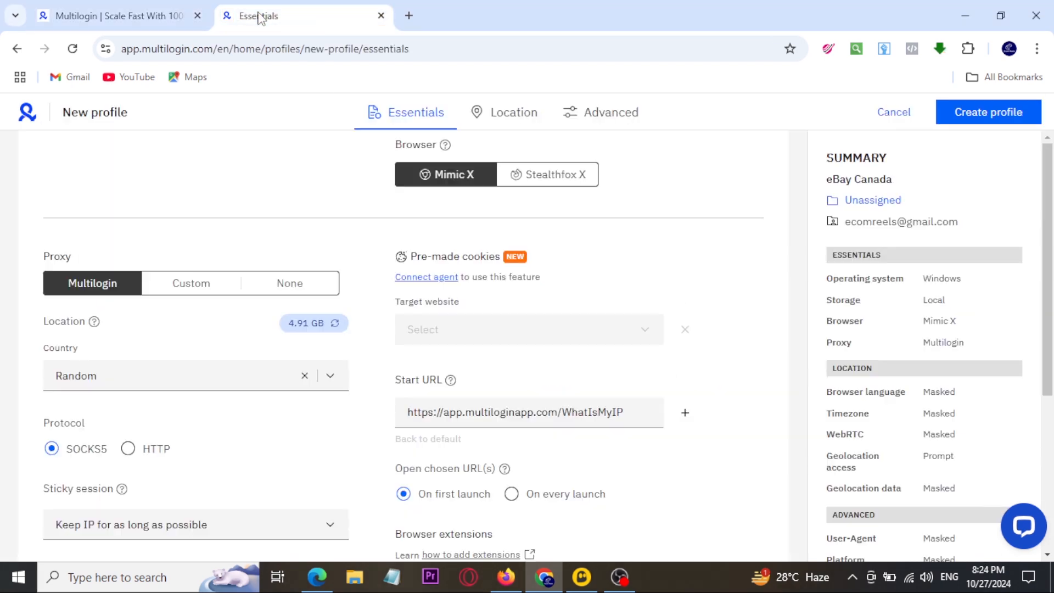
pyautogui.moveTo(156, 257); pyautogui.dragTo(220, 306)
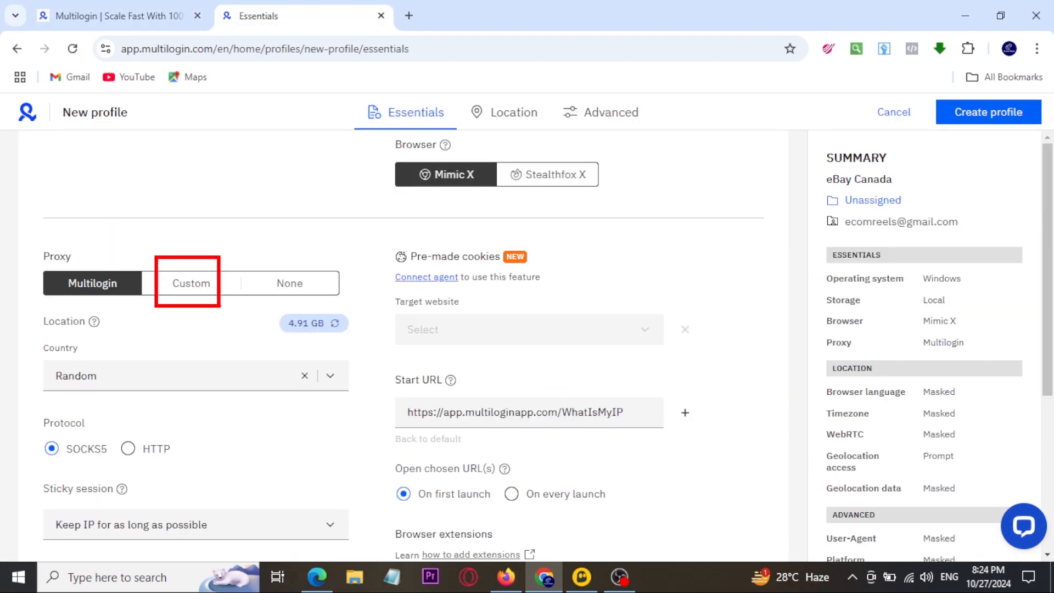
pyautogui.moveTo(175, 233)
pyautogui.mouseDown()
pyautogui.moveTo(191, 250)
pyautogui.moveTo(222, 220)
pyautogui.mouseUp()
pyautogui.moveTo(313, 256); pyautogui.dragTo(270, 307)
pyautogui.moveTo(264, 263); pyautogui.dragTo(333, 300)
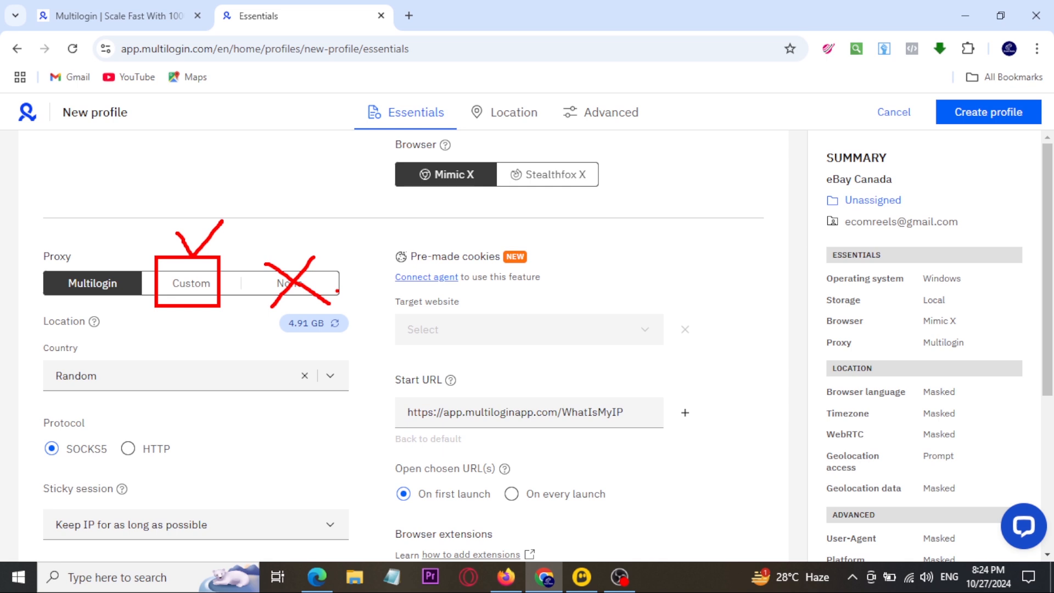
pyautogui.moveTo(33, 247); pyautogui.dragTo(149, 304)
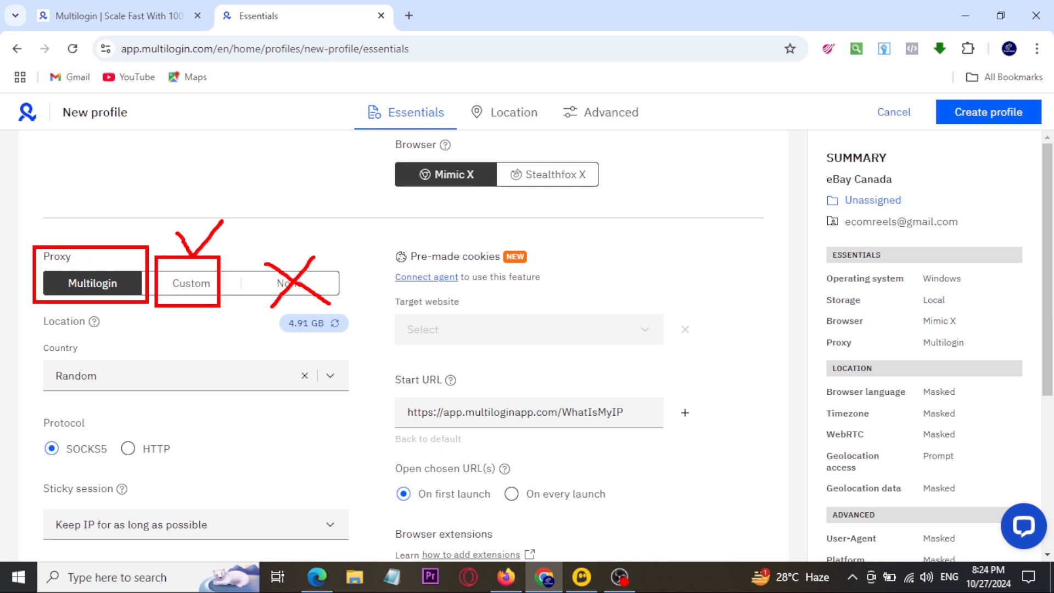
pyautogui.moveTo(60, 222)
pyautogui.mouseDown()
pyautogui.moveTo(67, 228)
pyautogui.moveTo(146, 172)
pyautogui.mouseUp()
pyautogui.press('Escape')
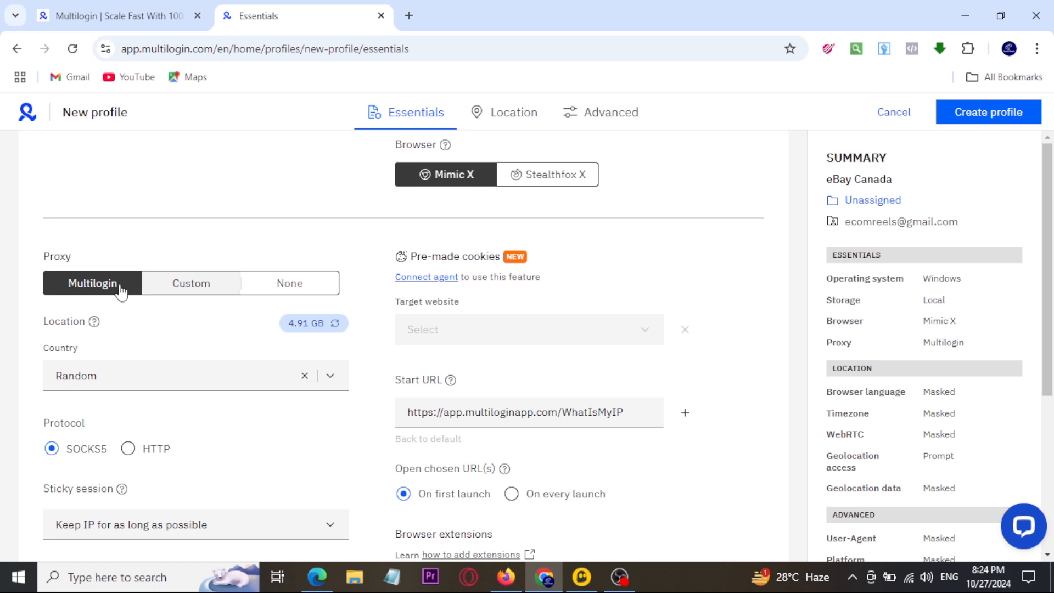
pyautogui.moveTo(51, 249); pyautogui.dragTo(133, 318)
pyautogui.press('Escape')
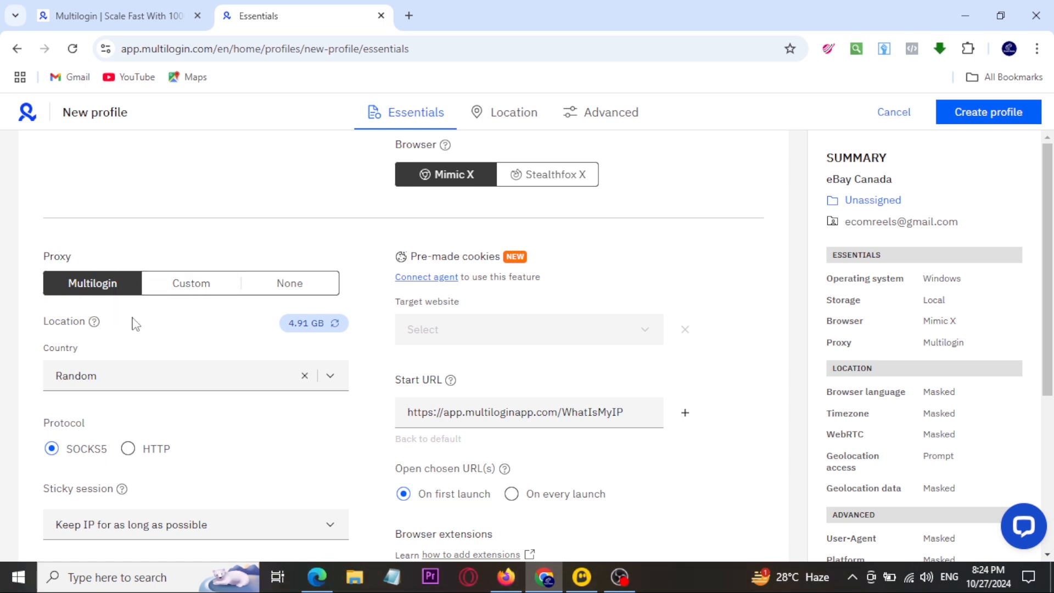
# Step: Set the Multilogin proxy's country to Canada for the new profile
pyautogui.scroll(5, 700, 351)
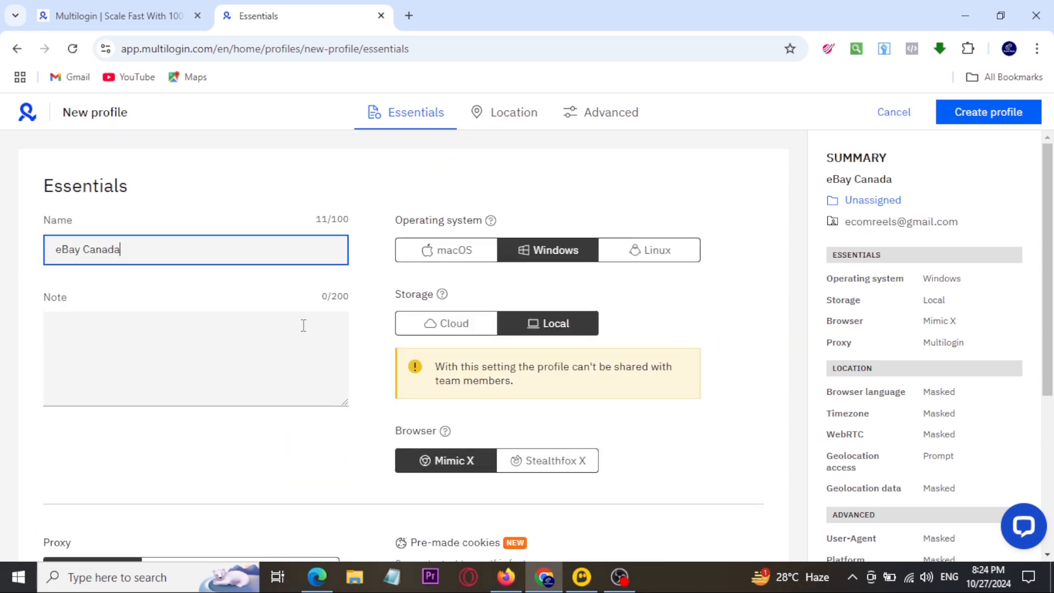
pyautogui.scroll(-6, 302, 324)
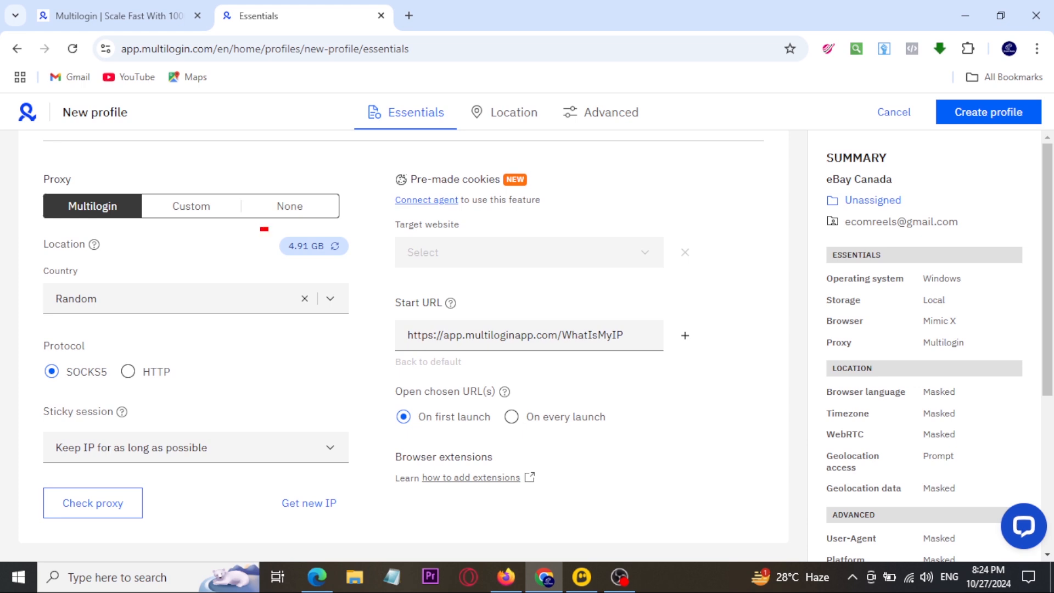
pyautogui.click(117, 297)
pyautogui.hotkey('ctrl', 'a')
pyautogui.press('BackSpace')
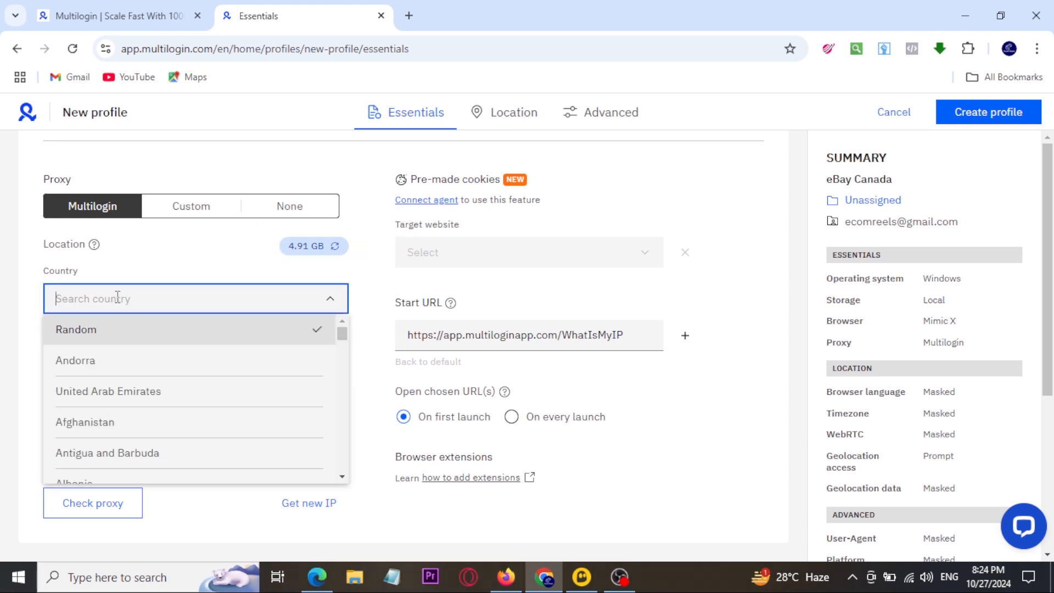
pyautogui.click(118, 297)
pyautogui.write('cana')
pyautogui.click(82, 334)
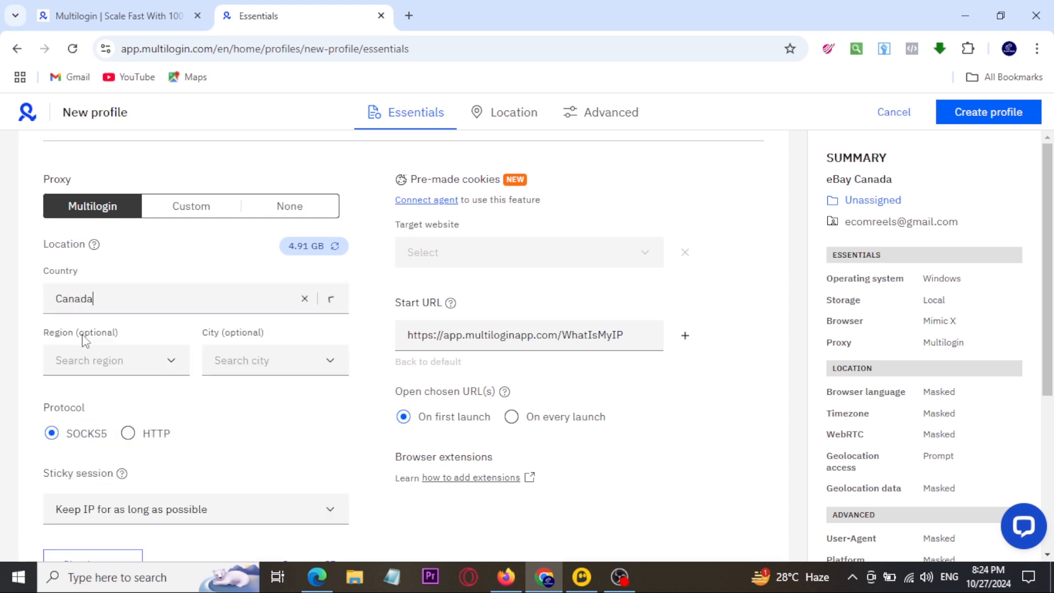
pyautogui.doubleClick(100, 299)
pyautogui.write('united')
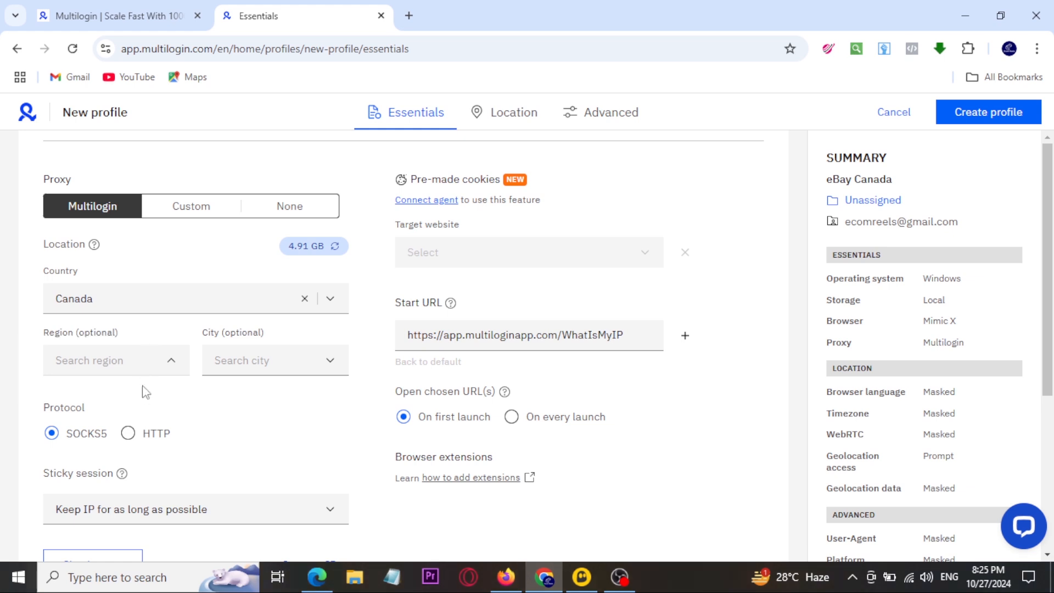
# Step: Set the proxy's region to Alberta and its city to Airdrie
pyautogui.click(132, 364)
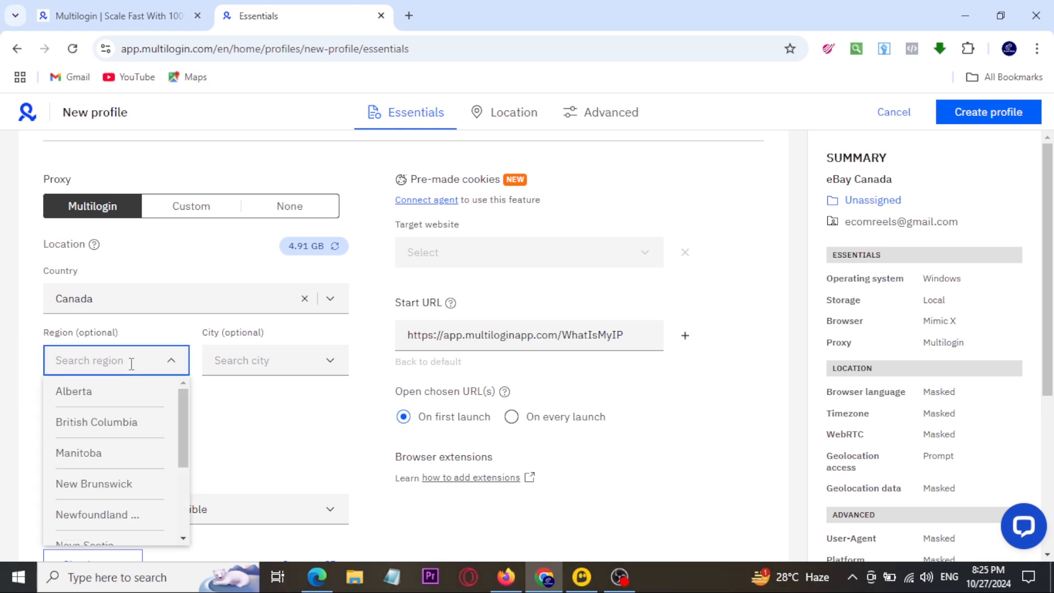
pyautogui.click(101, 393)
pyautogui.click(272, 364)
pyautogui.click(271, 372)
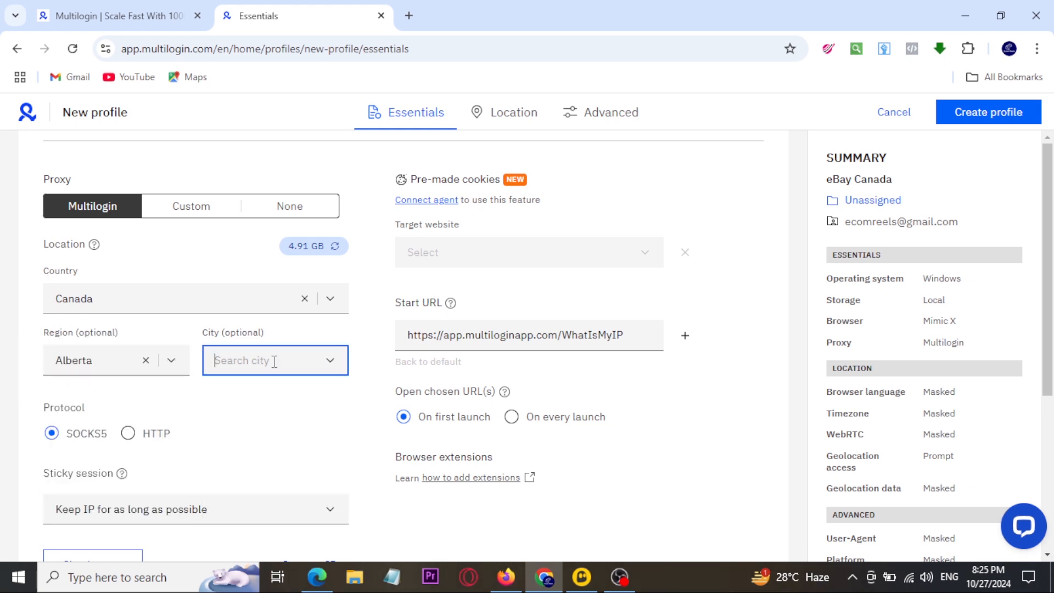
pyautogui.click(275, 361)
pyautogui.click(238, 402)
# Step: Review the sticky session choices and leave the proxy on "Keep IP for as long as possible"
pyautogui.scroll(-1, 181, 337)
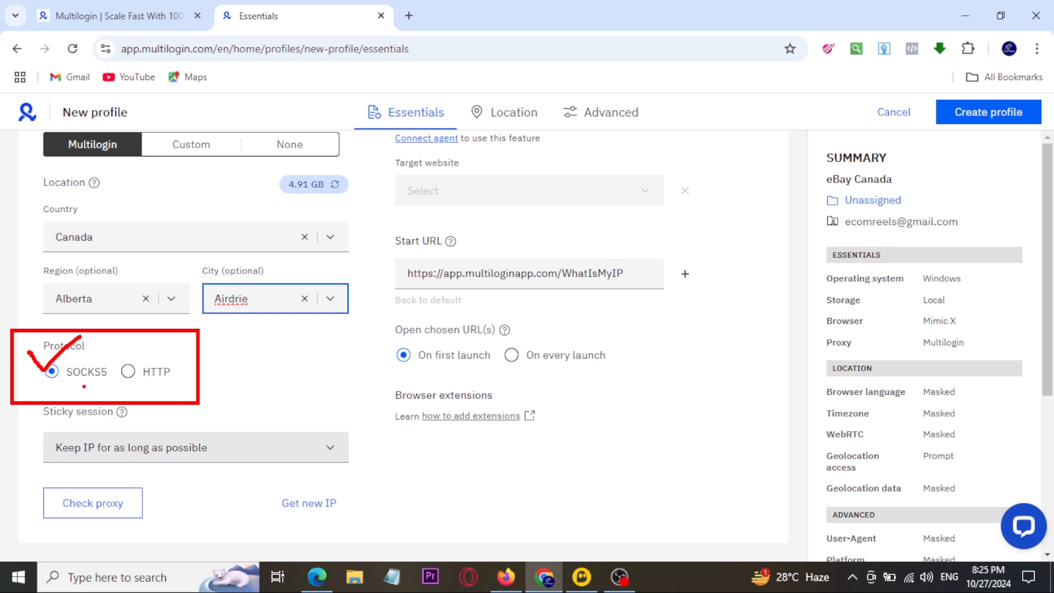
pyautogui.click(248, 453)
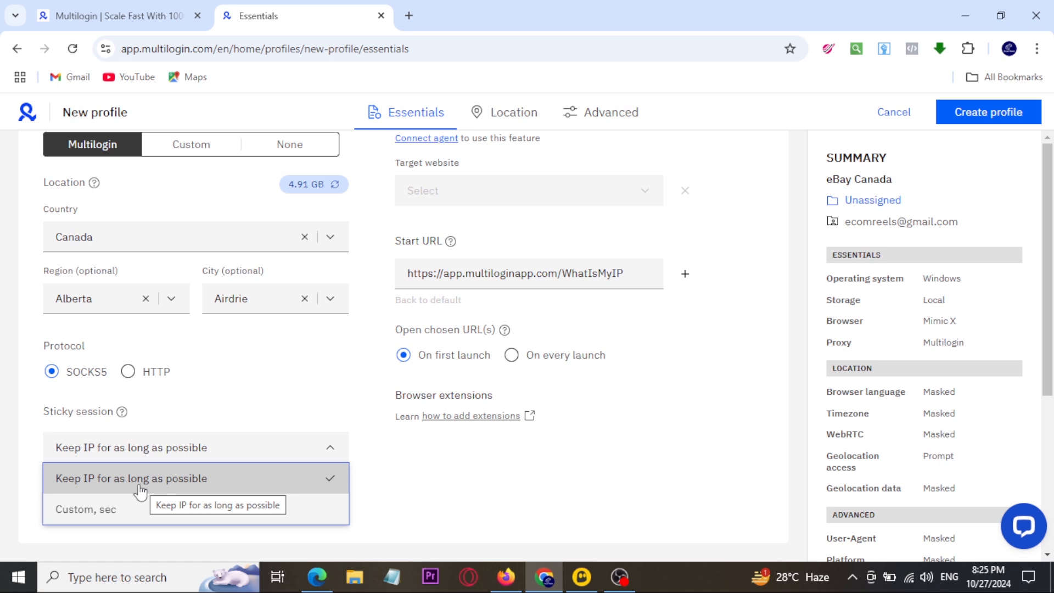
pyautogui.click(267, 418)
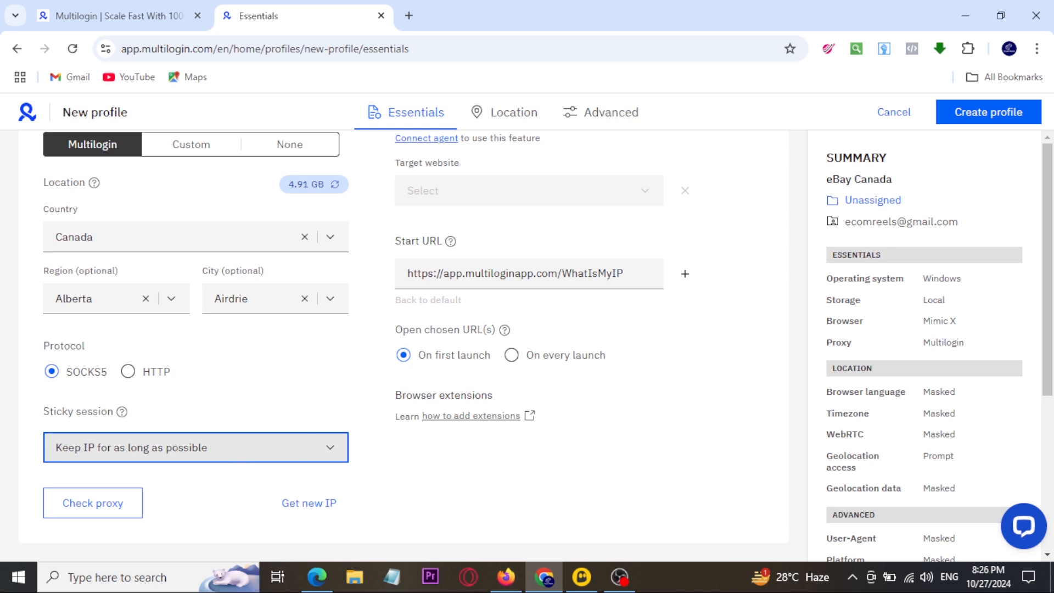
pyautogui.moveTo(927, 97)
pyautogui.mouseDown()
pyautogui.moveTo(1005, 89)
pyautogui.moveTo(926, 107)
pyautogui.mouseUp()
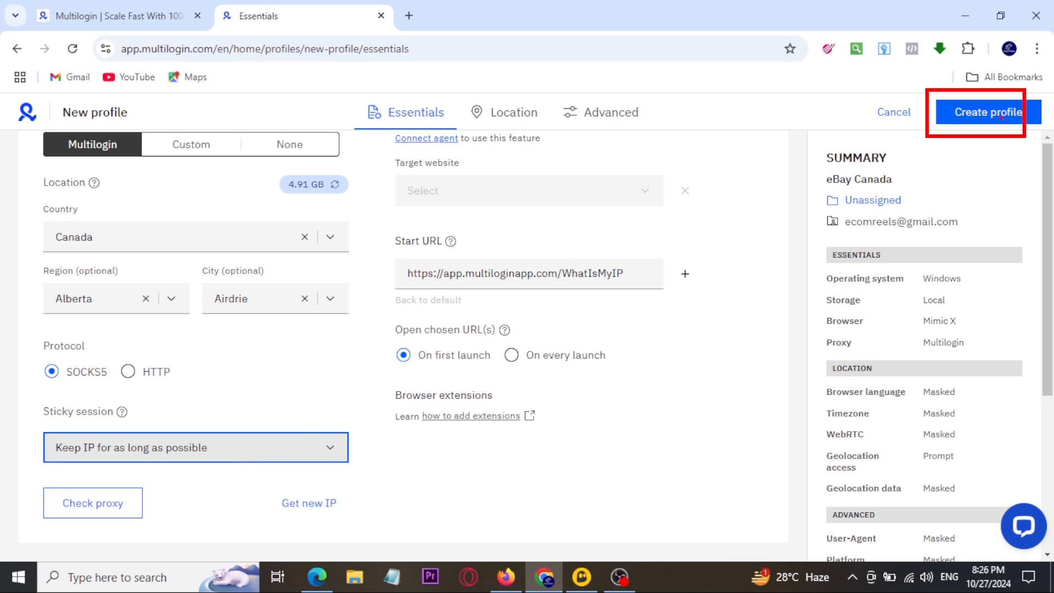
pyautogui.moveTo(999, 110)
pyautogui.mouseDown()
pyautogui.moveTo(964, 152)
pyautogui.moveTo(1009, 164)
pyautogui.mouseUp()
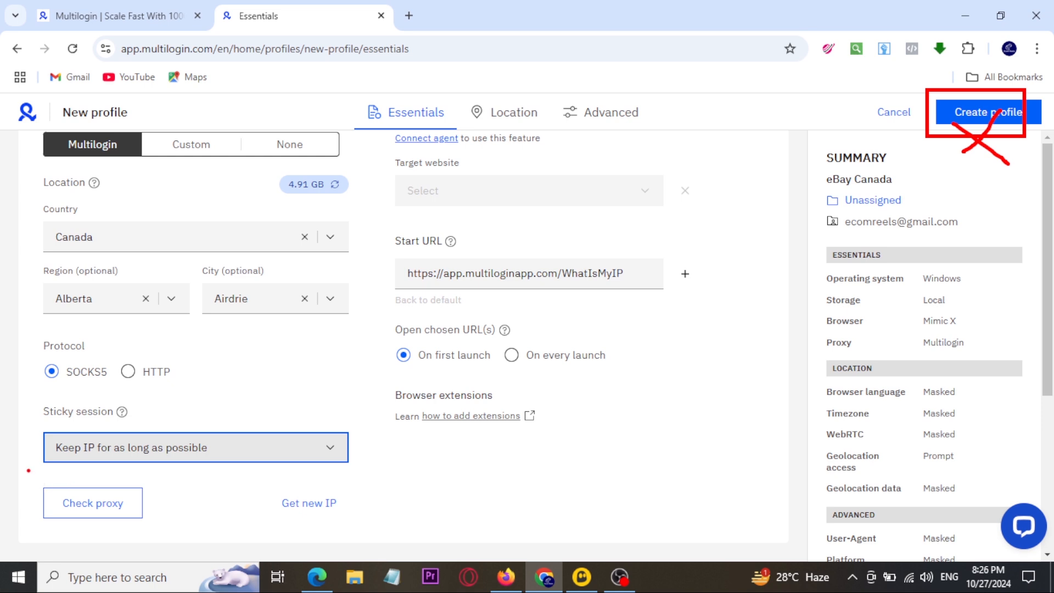
pyautogui.moveTo(28, 471)
pyautogui.mouseDown()
pyautogui.moveTo(158, 539)
pyautogui.moveTo(231, 476)
pyautogui.mouseUp()
pyautogui.press('Escape')
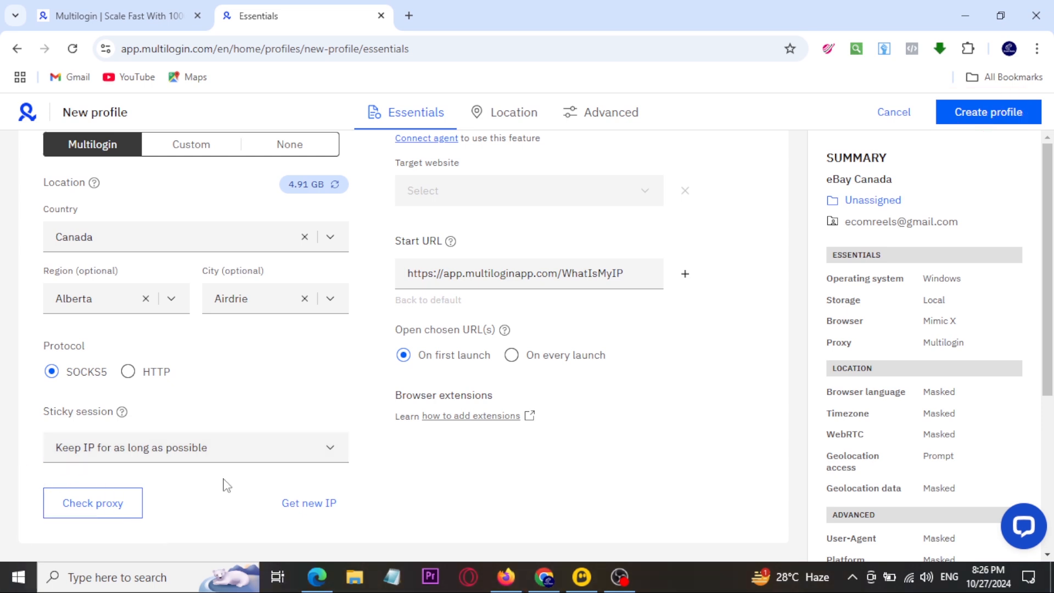
# Step: Start a proxy check and connect the Multilogin agent, allowing the browser to open the agent application
pyautogui.click(84, 511)
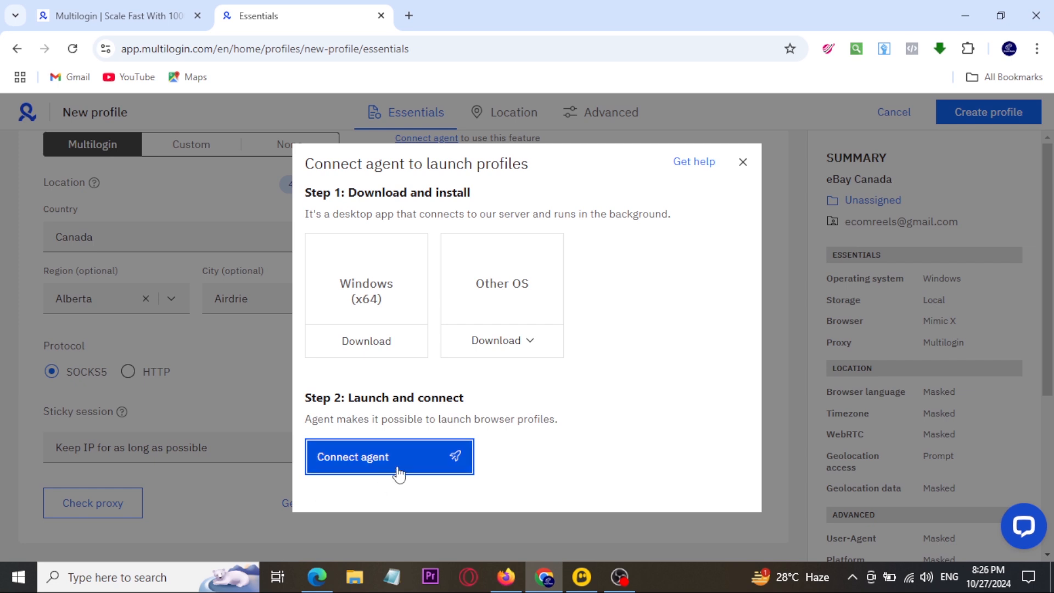
pyautogui.click(352, 469)
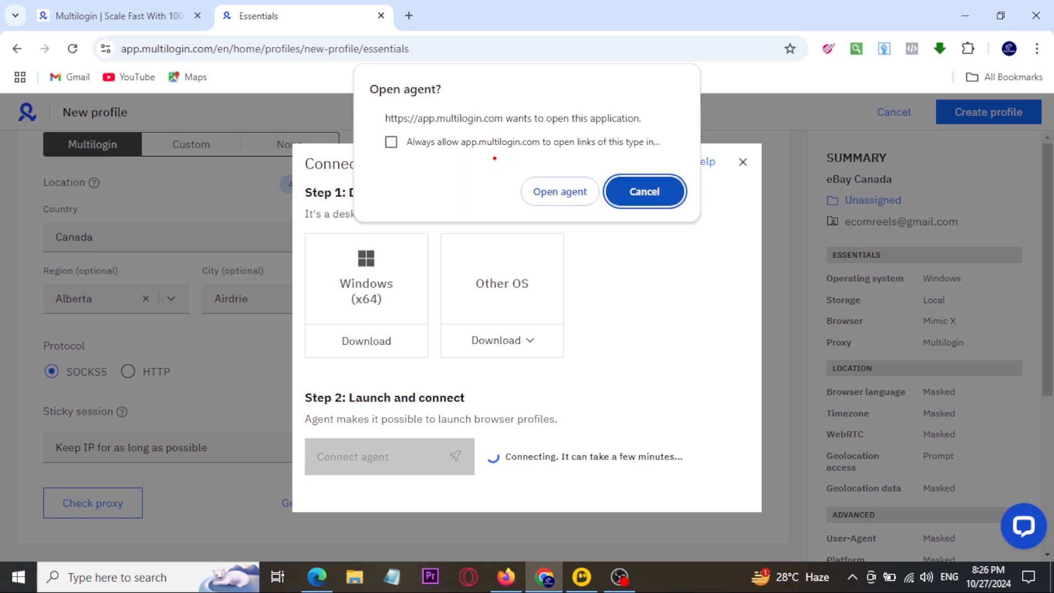
pyautogui.moveTo(494, 158)
pyautogui.mouseDown()
pyautogui.moveTo(688, 217)
pyautogui.moveTo(741, 190)
pyautogui.mouseUp()
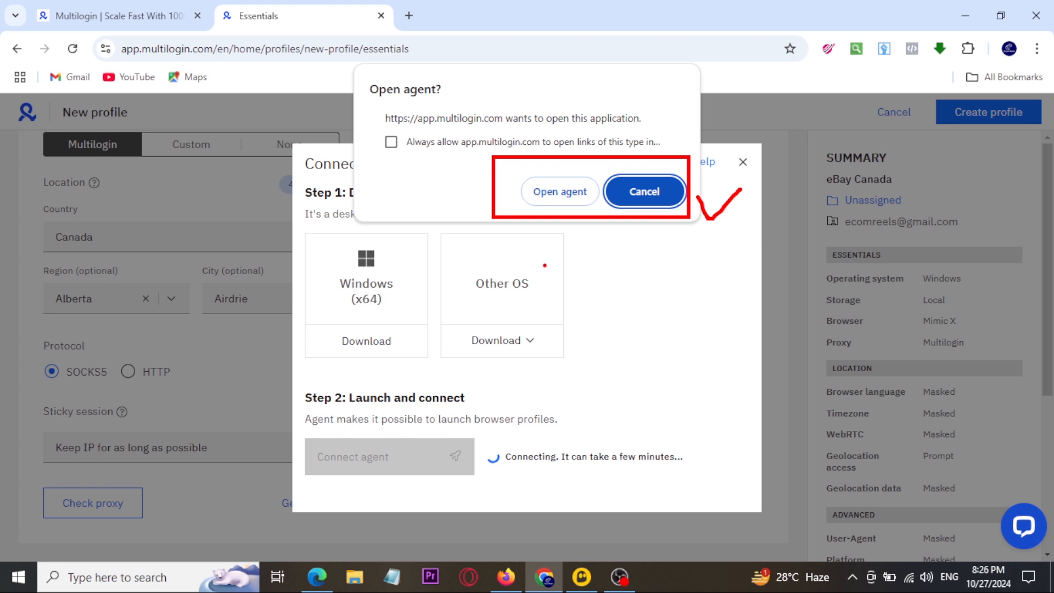
pyautogui.click(559, 195)
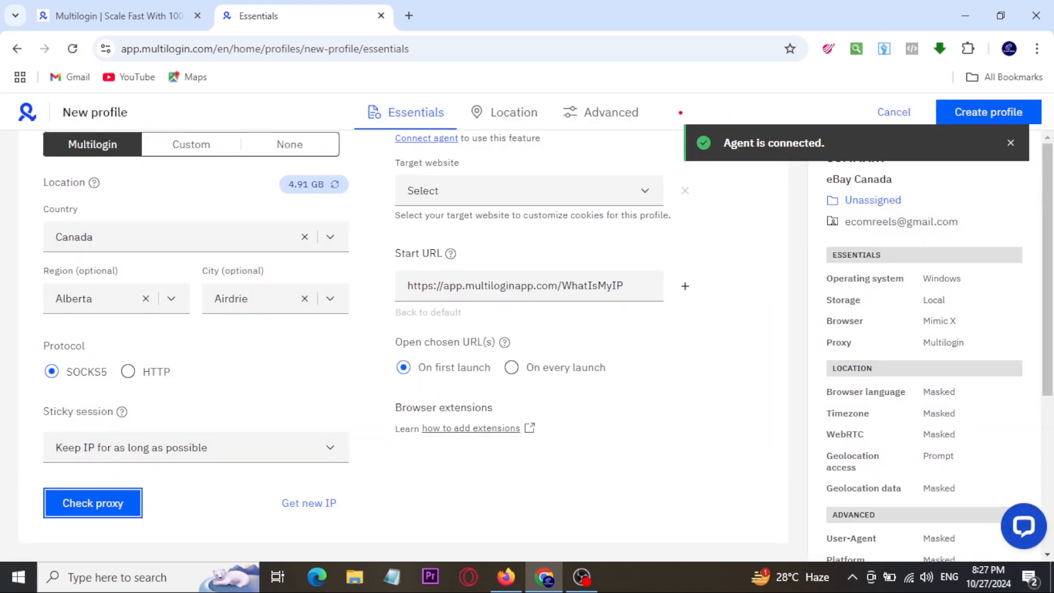
pyautogui.moveTo(680, 113); pyautogui.dragTo(858, 191)
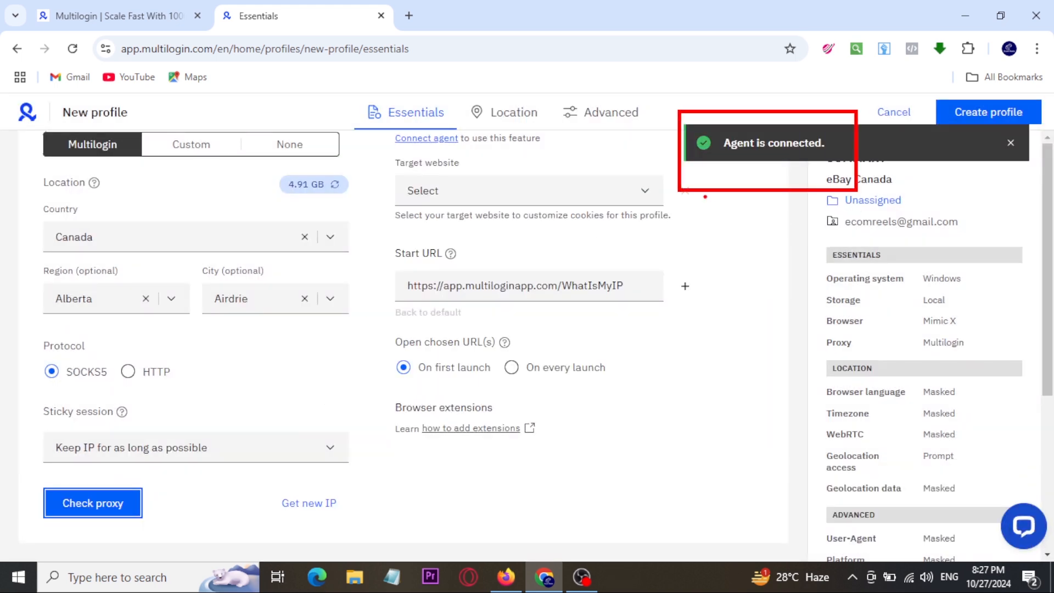
pyautogui.press('Escape')
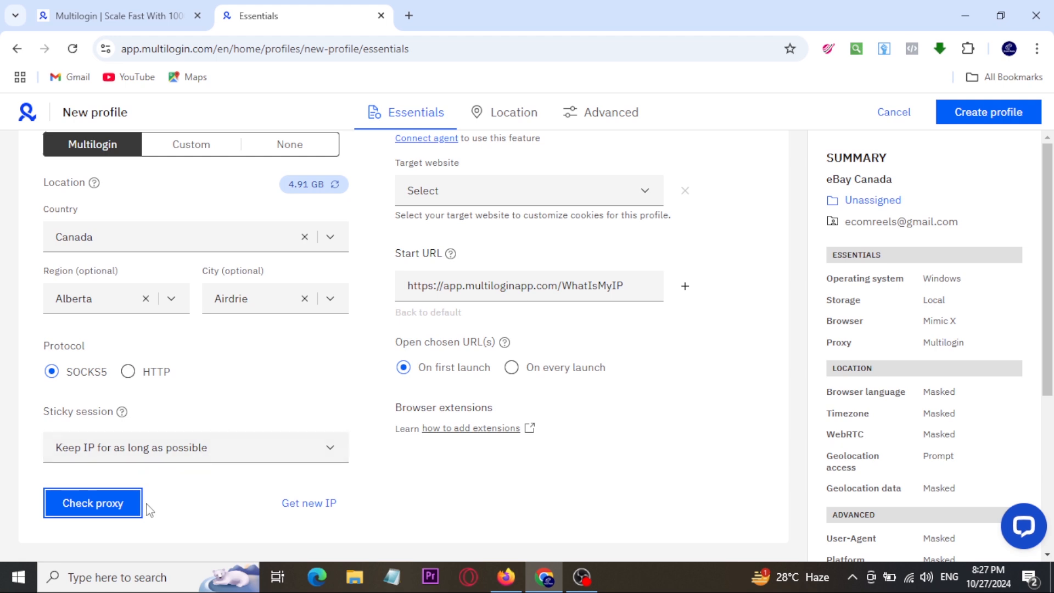
# Step: Run the proxy check for the Airdrie, Alberta location and examine its result
pyautogui.click(82, 513)
pyautogui.scroll(-1, 452, 478)
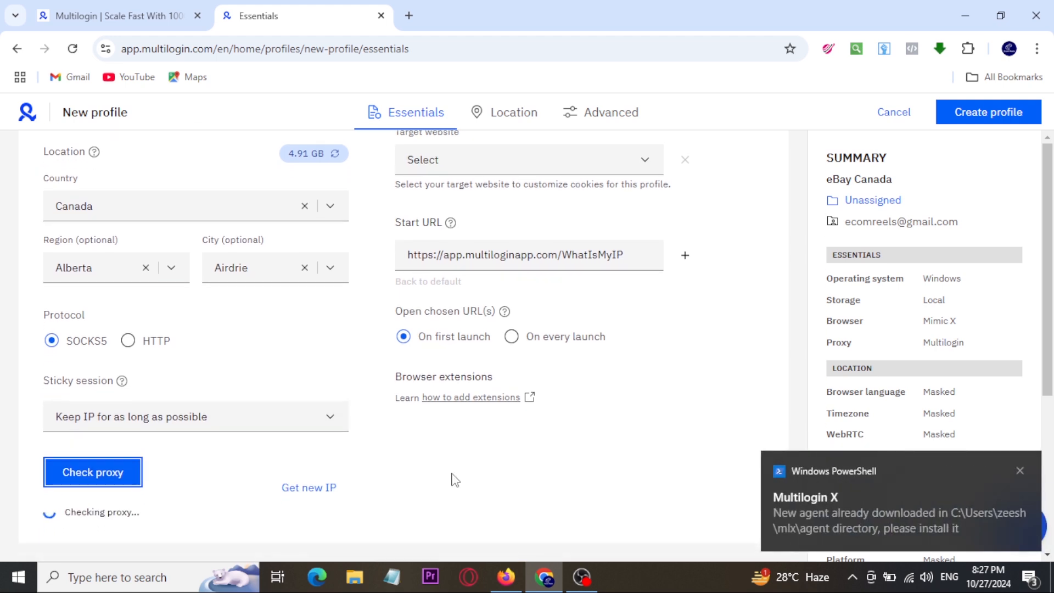
pyautogui.scroll(-2, 170, 401)
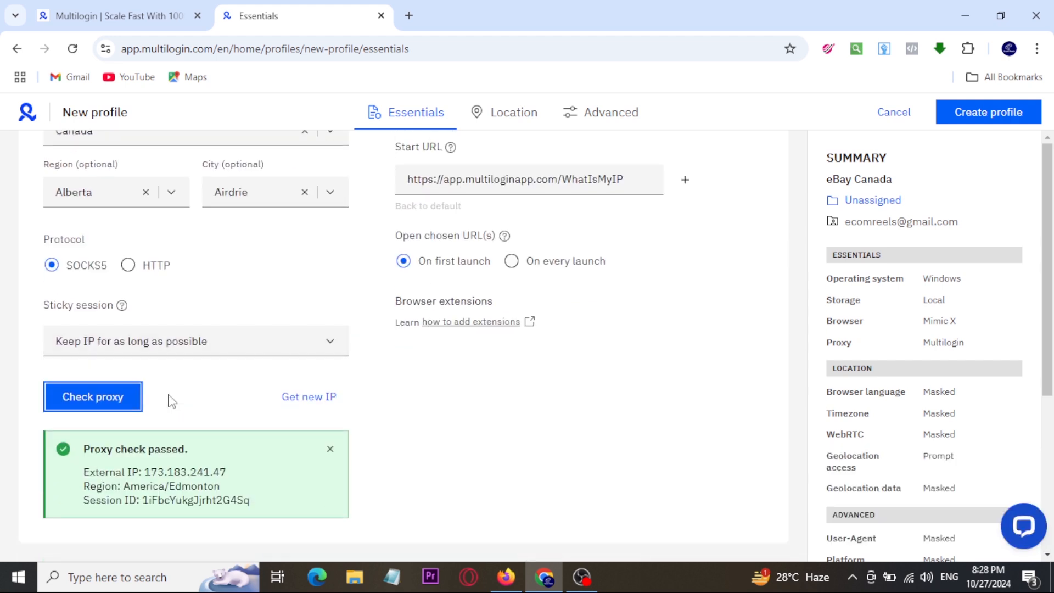
pyautogui.moveTo(36, 428); pyautogui.dragTo(384, 544)
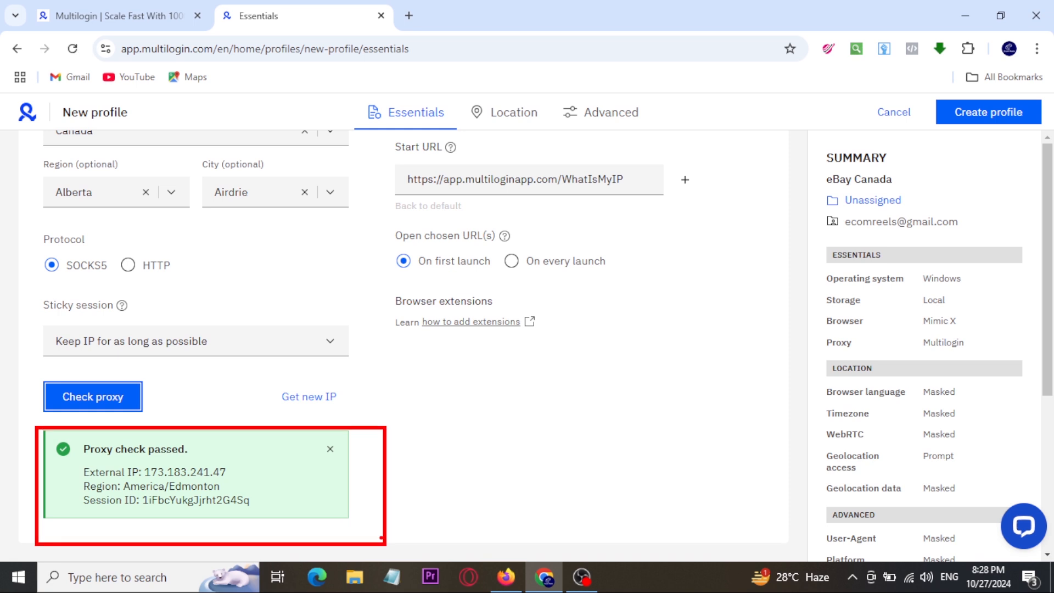
pyautogui.moveTo(344, 481); pyautogui.dragTo(453, 422)
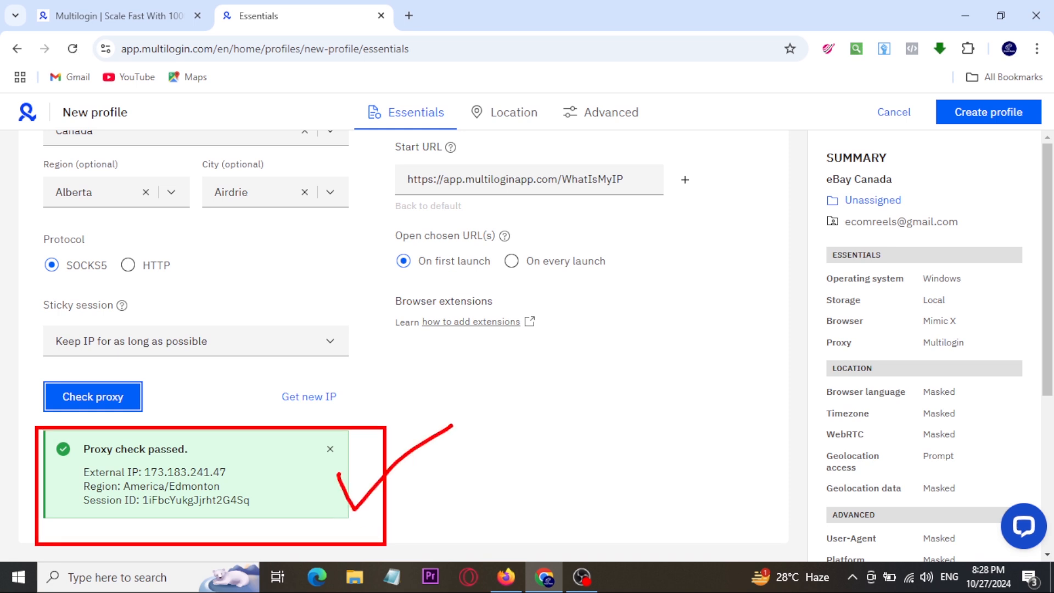
pyautogui.press('Escape')
# Step: Create the eBay Canada profile with the configured proxy settings
pyautogui.scroll(4, 631, 417)
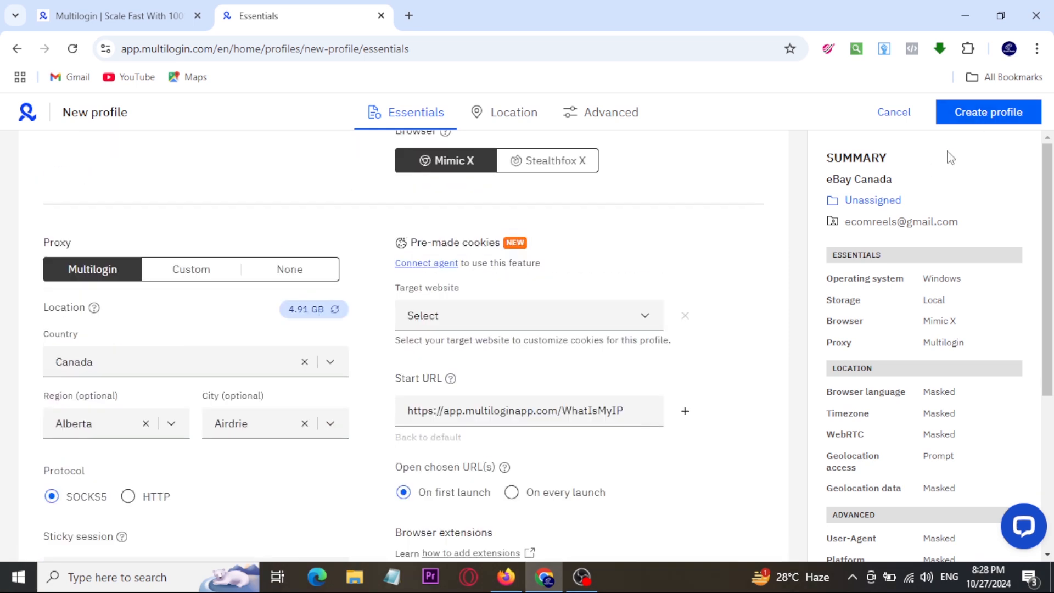
pyautogui.moveTo(923, 92); pyautogui.dragTo(1049, 146)
pyautogui.press('Escape')
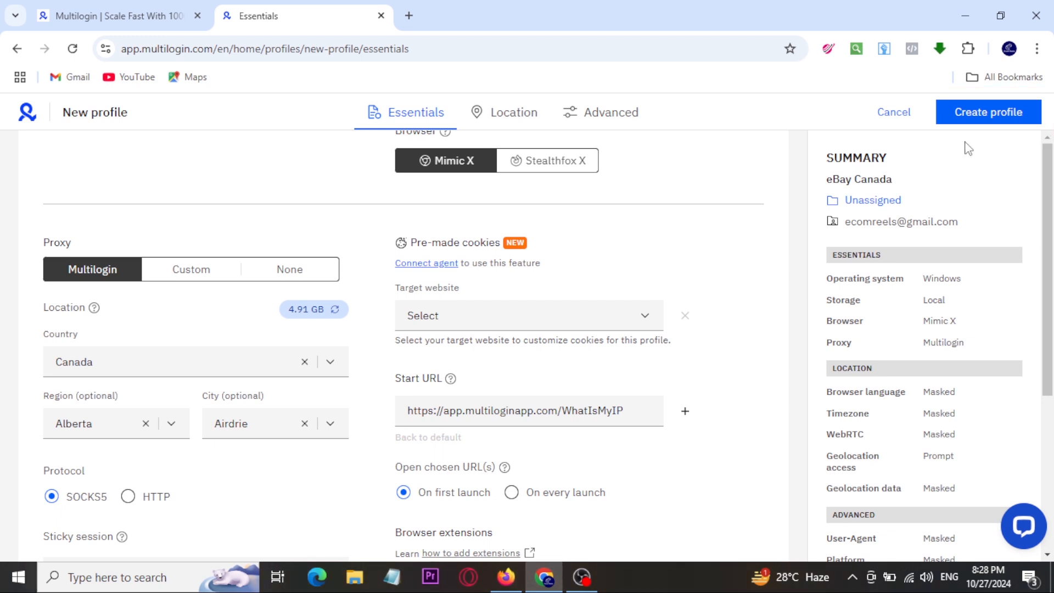
pyautogui.click(962, 111)
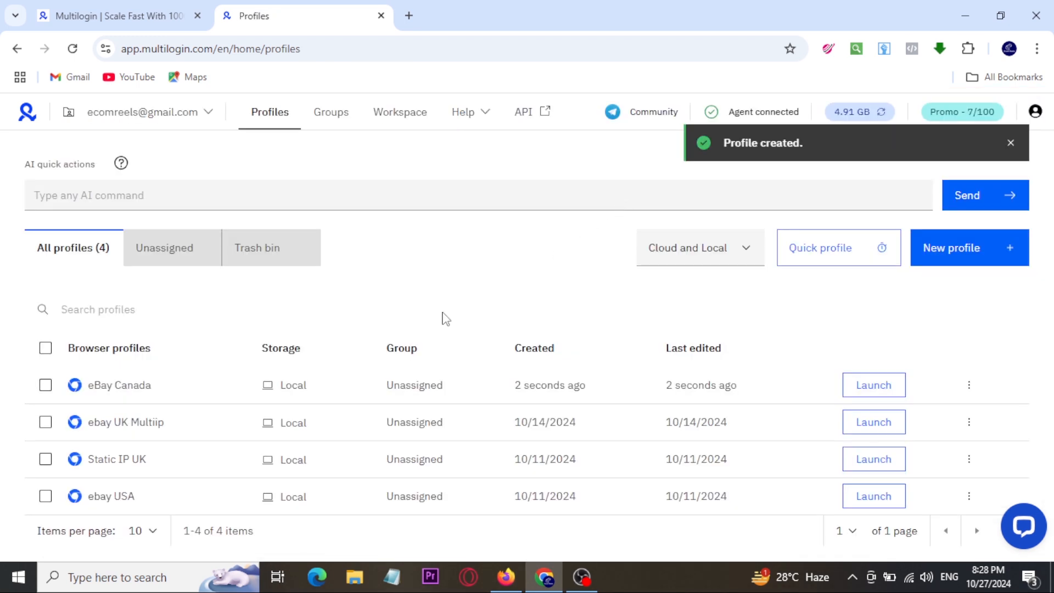
pyautogui.moveTo(19, 368)
pyautogui.mouseDown()
pyautogui.moveTo(318, 402)
pyautogui.moveTo(918, 407)
pyautogui.mouseUp()
pyautogui.press('Escape')
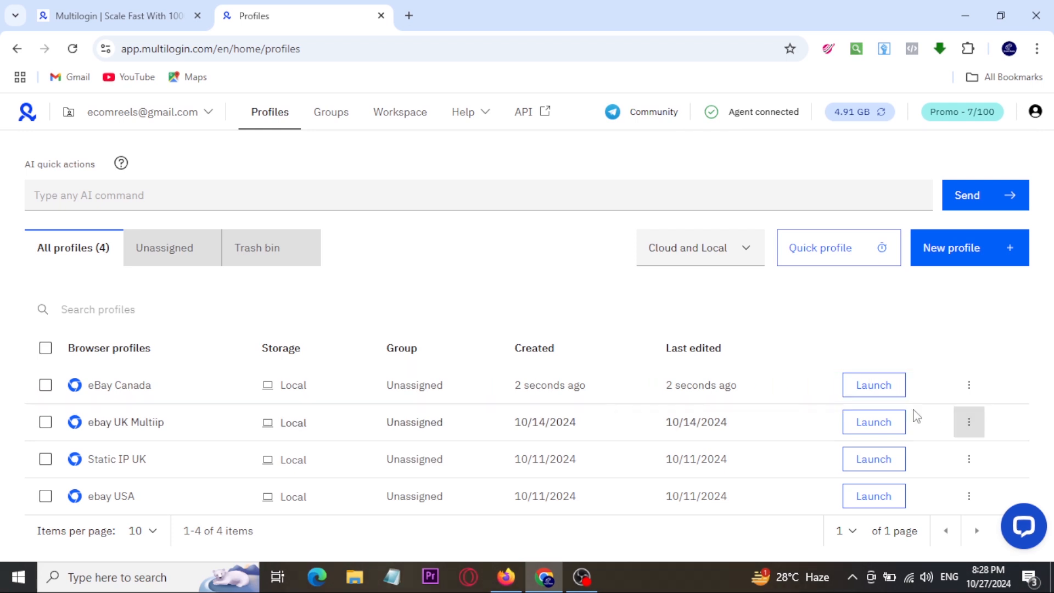
# Step: Launch the eBay Canada profile and examine the IP address and country its browser reports
pyautogui.moveTo(825, 363); pyautogui.dragTo(941, 406)
pyautogui.press('Escape')
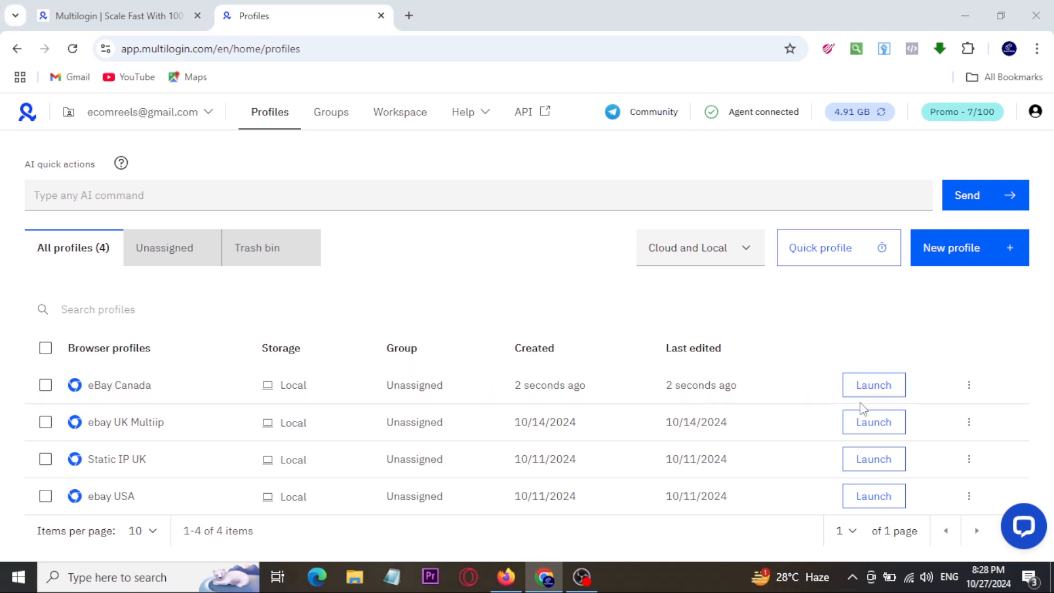
pyautogui.click(868, 393)
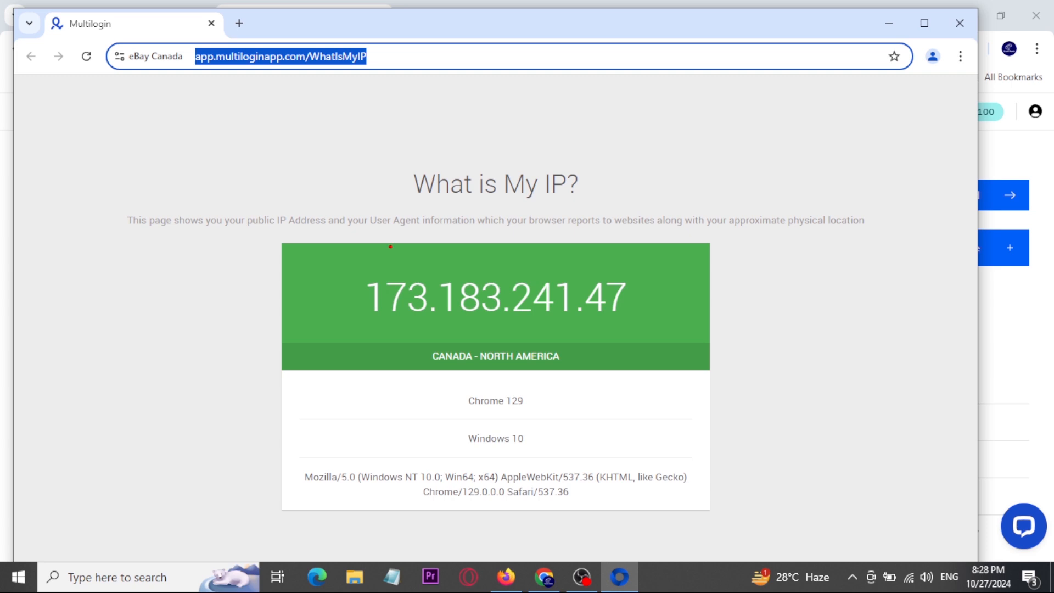
pyautogui.moveTo(335, 207); pyautogui.dragTo(702, 445)
pyautogui.moveTo(670, 385); pyautogui.dragTo(761, 338)
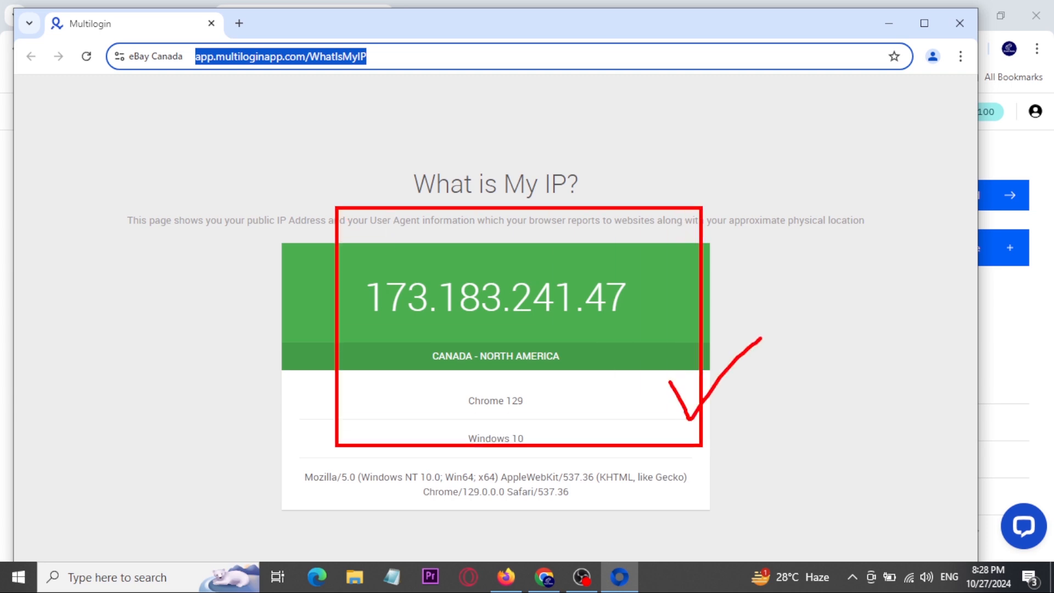
pyautogui.press('Escape')
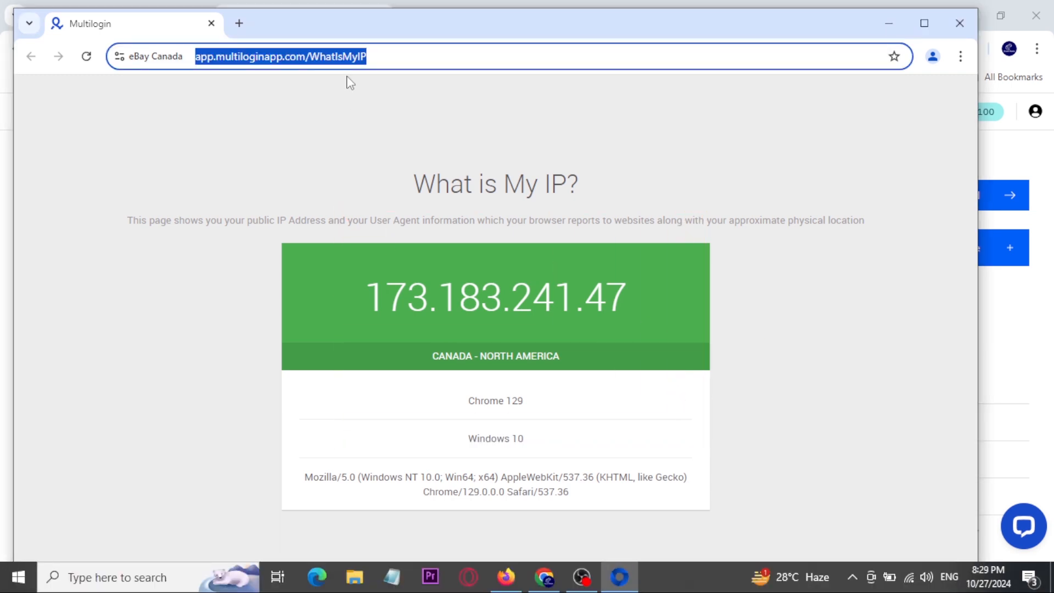
# Step: Search Google for "costcot uk" in the maximized eBay Canada browser window and open the Costco UK website
pyautogui.write('costcot u')
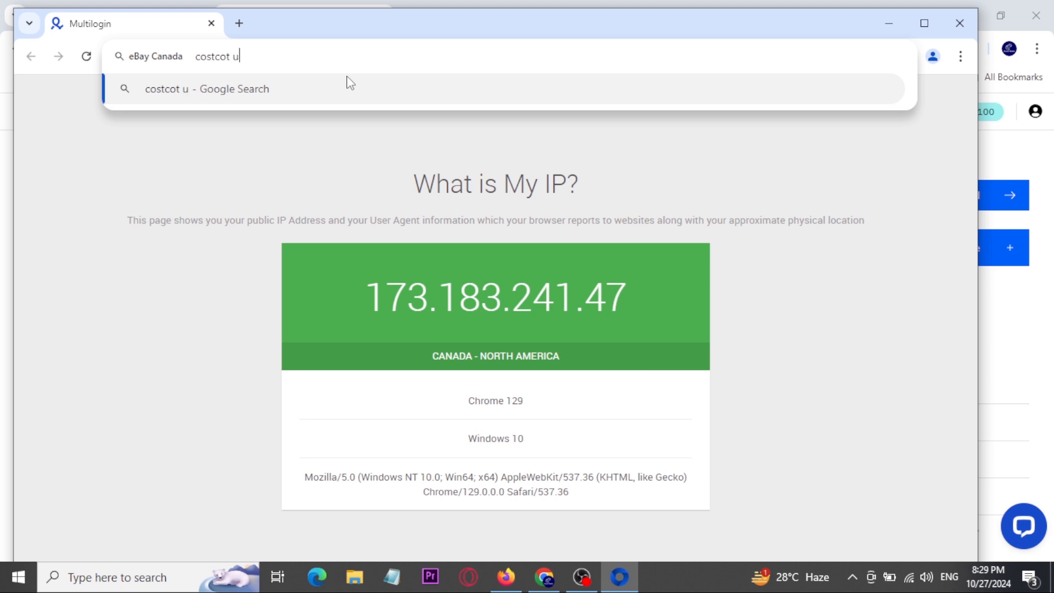
pyautogui.write('k')
pyautogui.press('Return')
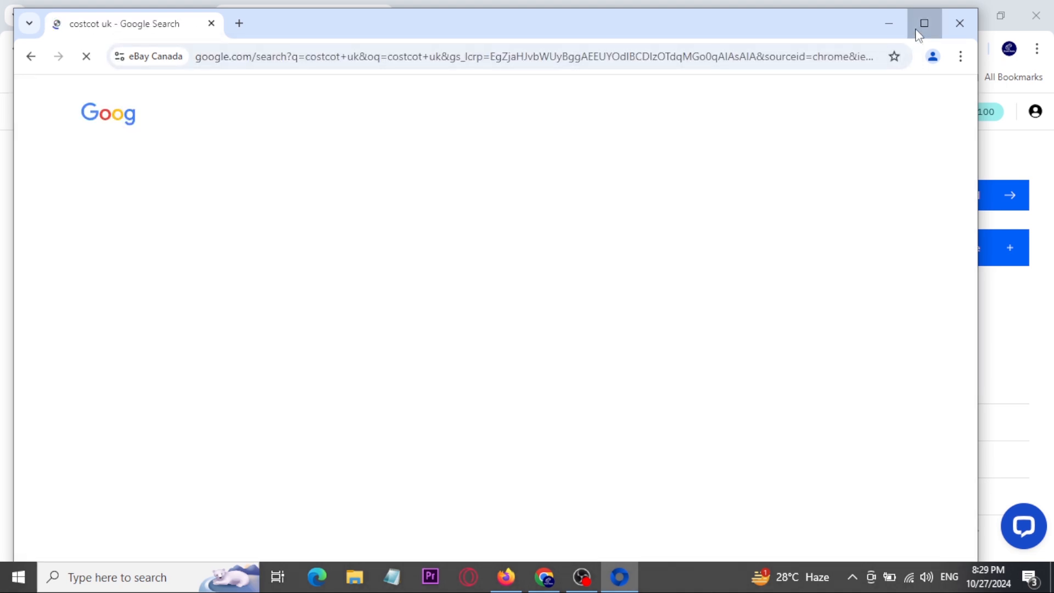
pyautogui.click(924, 23)
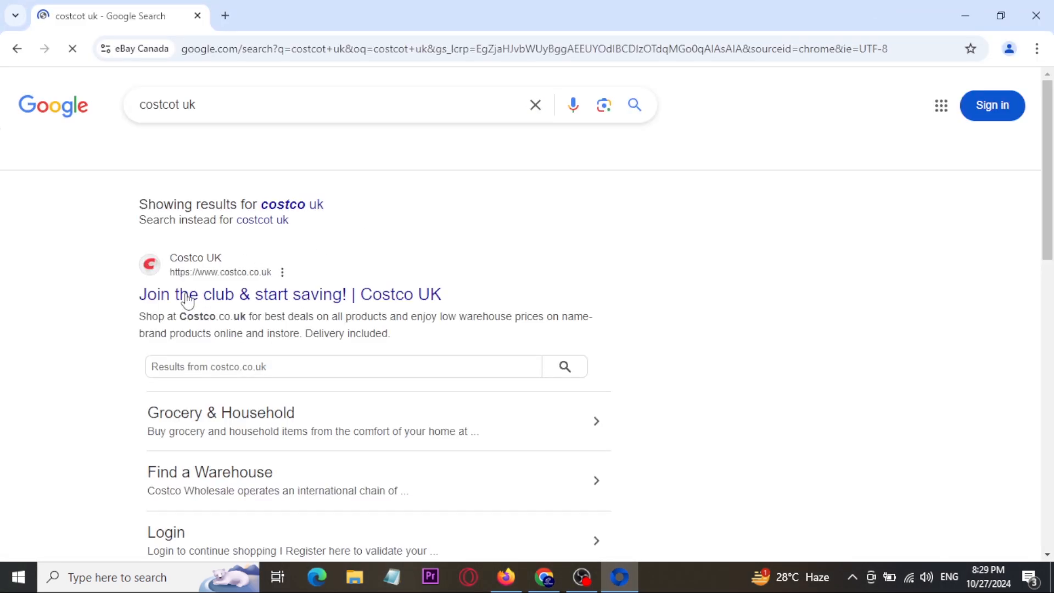
pyautogui.click(188, 299)
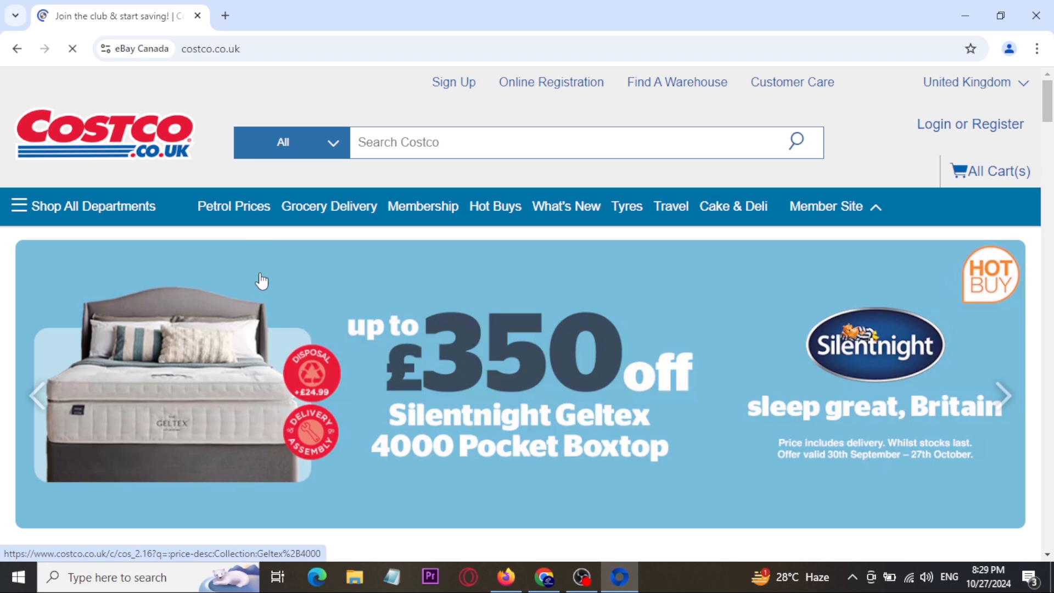
# Step: Browse the Costco UK home page in the eBay Canada profile and try to open costco.co.uk in the regular Chrome browser
pyautogui.scroll(-12, 261, 281)
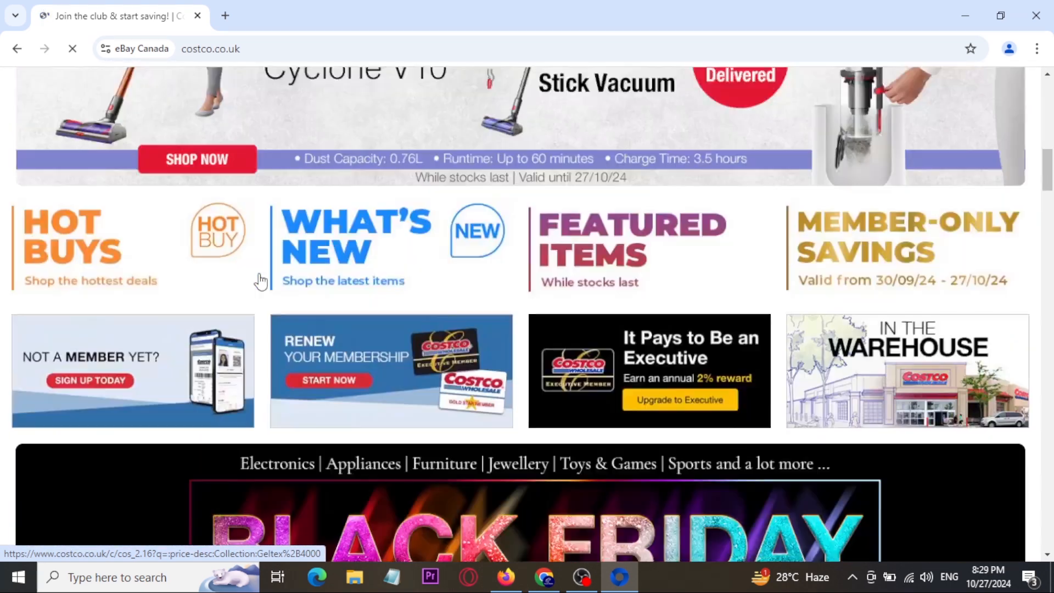
pyautogui.scroll(-5, 261, 281)
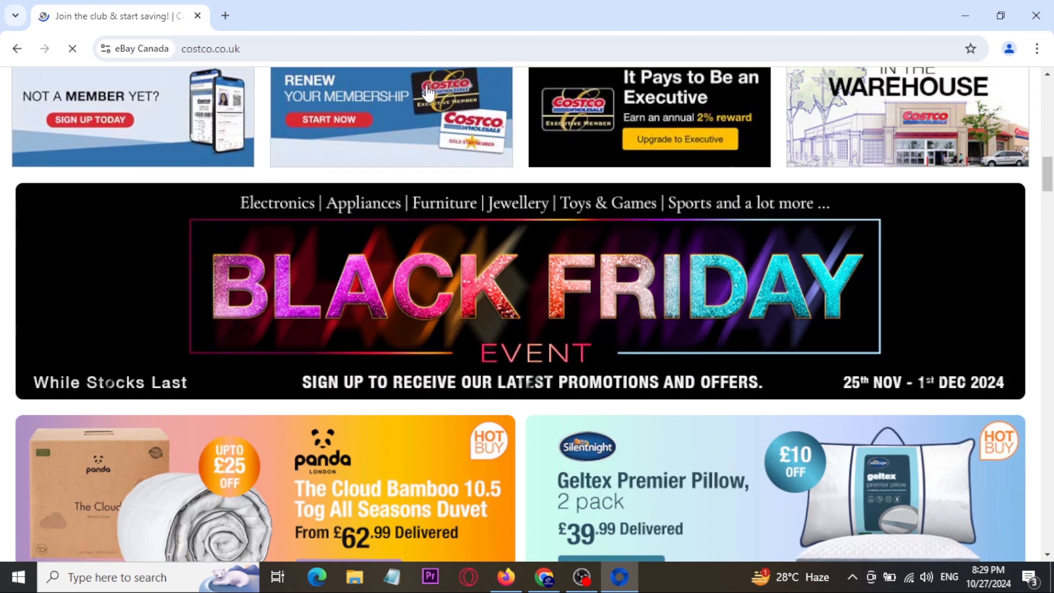
pyautogui.click(545, 578)
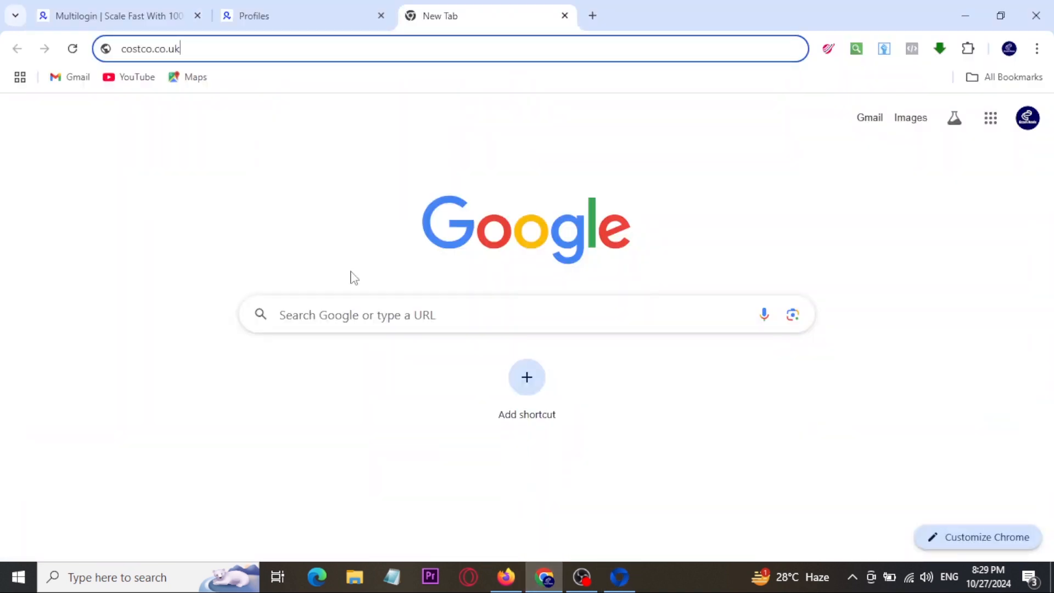
pyautogui.press('Return')
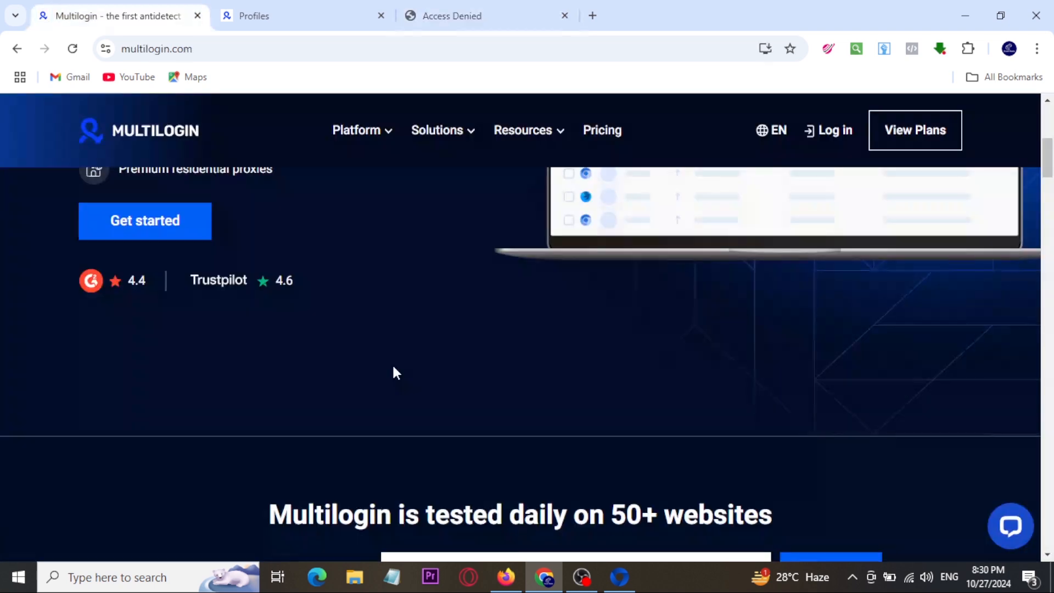
# Step: Examine the Multilogin home page down to the antidetect browser, residential proxy and multi-account management features
pyautogui.scroll(-4, 393, 367)
pyautogui.scroll(3, 390, 371)
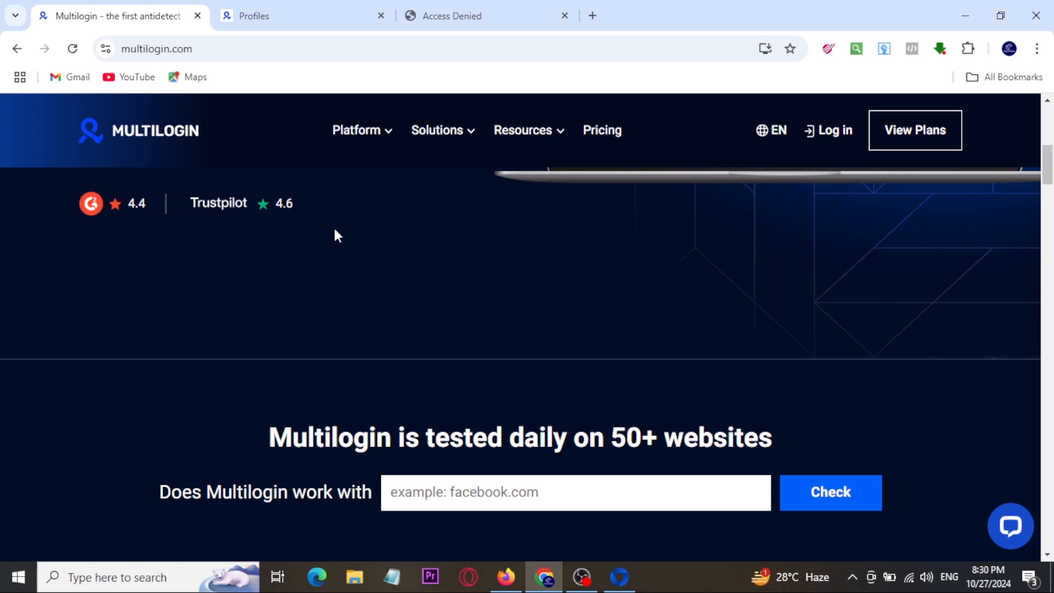
pyautogui.scroll(-8, 332, 240)
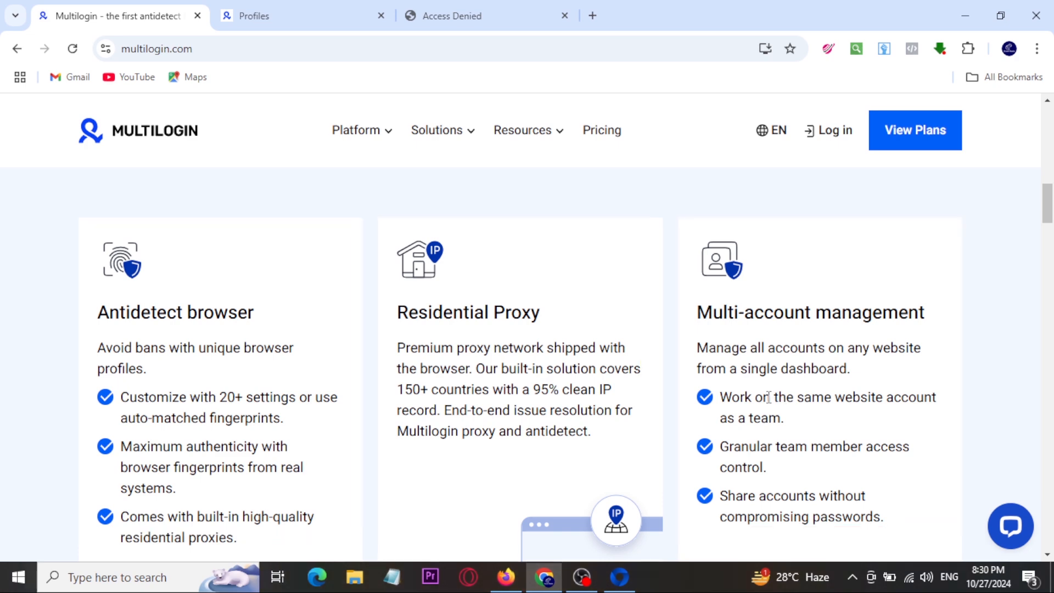
# Step: Switch to the YouTube video page in Firefox, mark the Multilogin discount details and video title with red boxes and check marks, and clear the markings
pyautogui.click(506, 576)
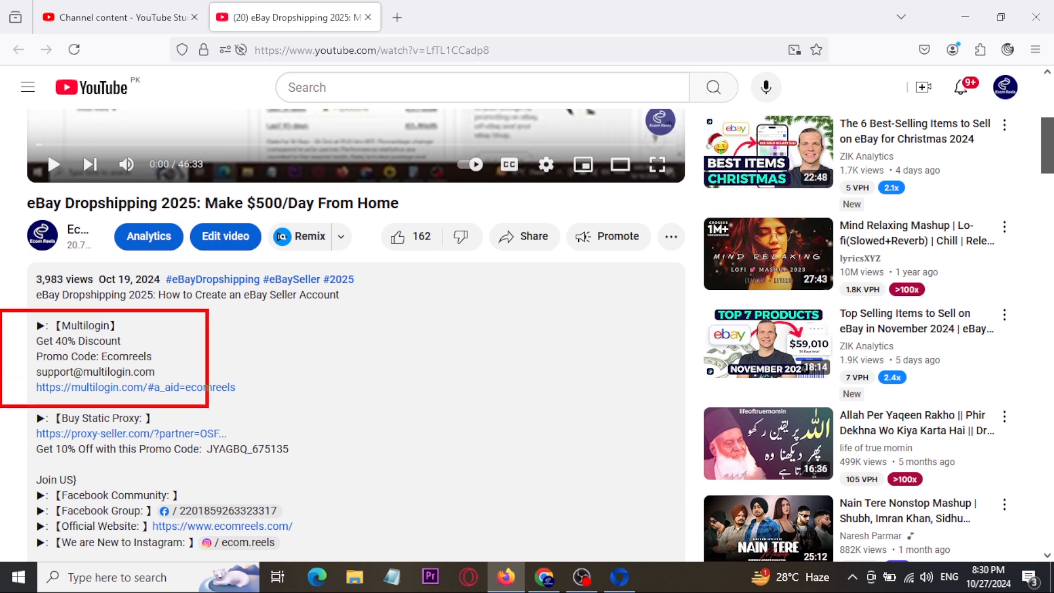
pyautogui.moveTo(335, 327); pyautogui.dragTo(411, 268)
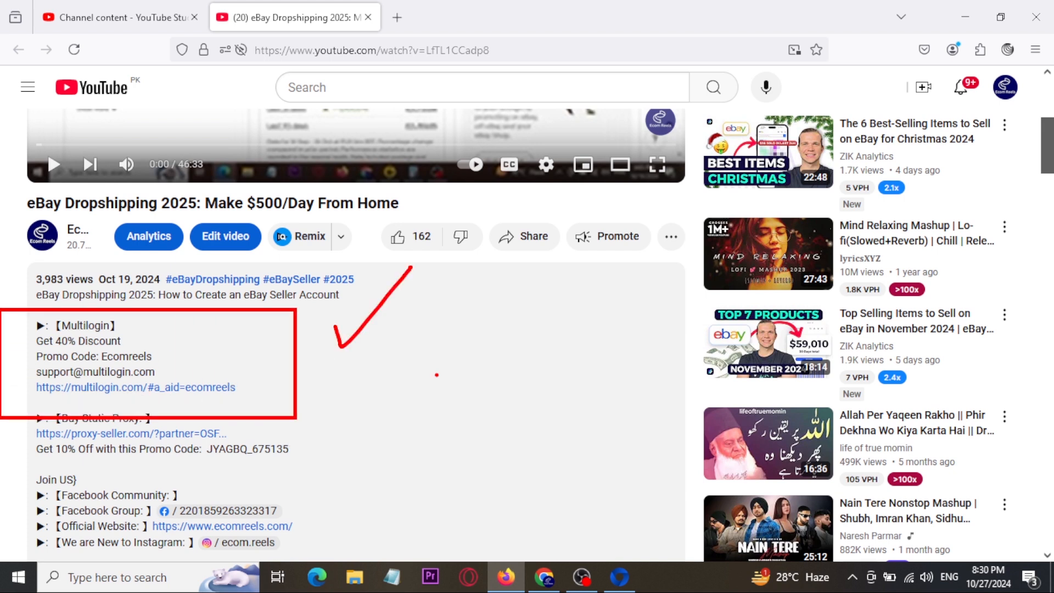
pyautogui.moveTo(2, 191)
pyautogui.mouseDown()
pyautogui.moveTo(231, 246)
pyautogui.moveTo(420, 264)
pyautogui.mouseUp()
pyautogui.moveTo(451, 202); pyautogui.dragTo(525, 190)
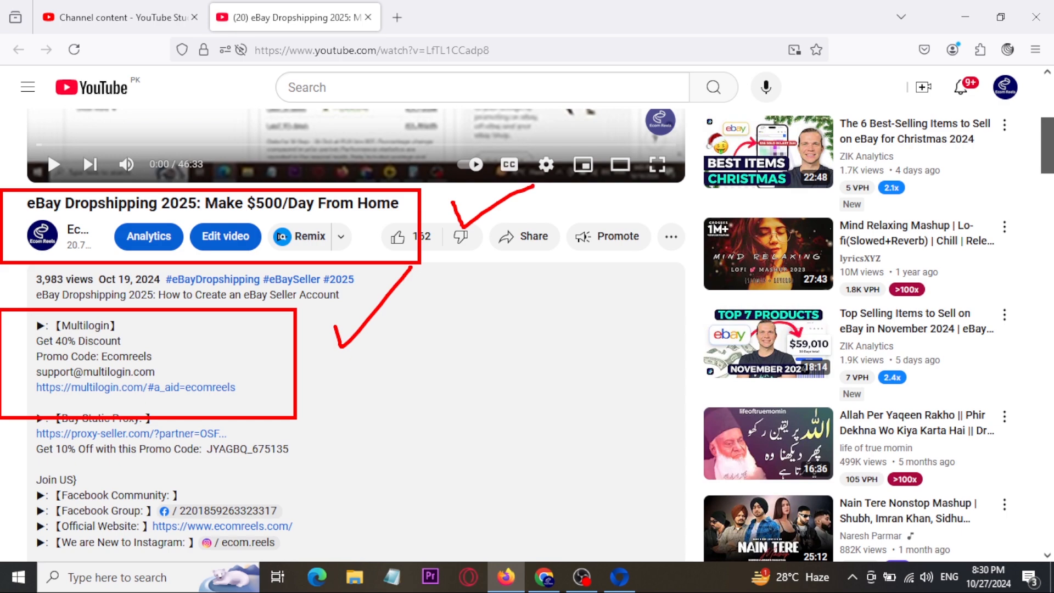
pyautogui.press('Escape')
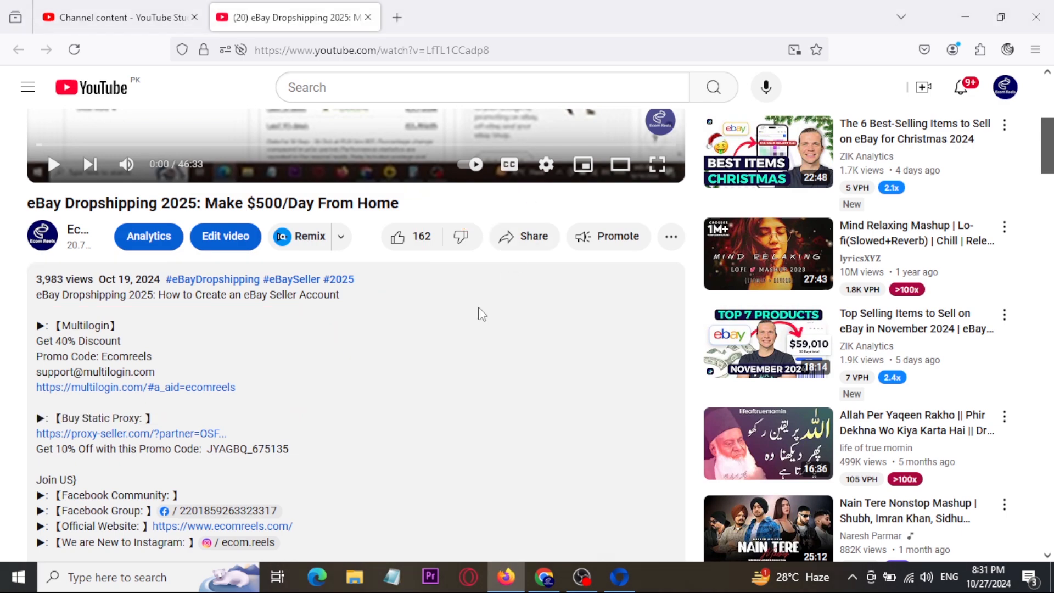